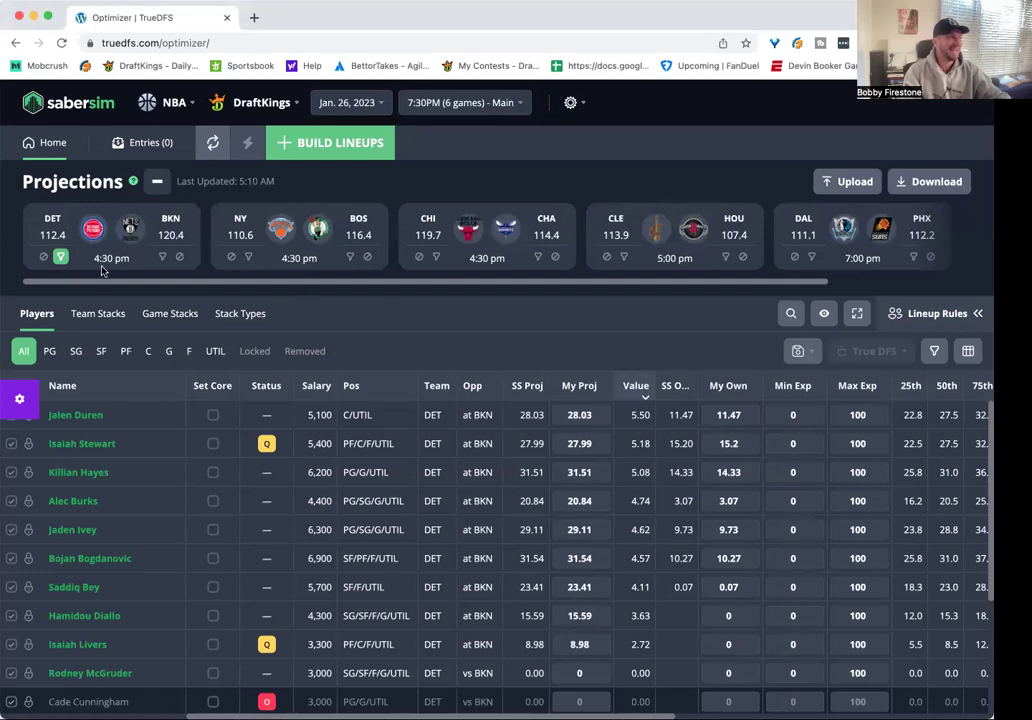
# - Examine the player projections of Detroit and Brooklyn, filtering the list to one team at a time and clearing each filter
pyautogui.click(60, 257)
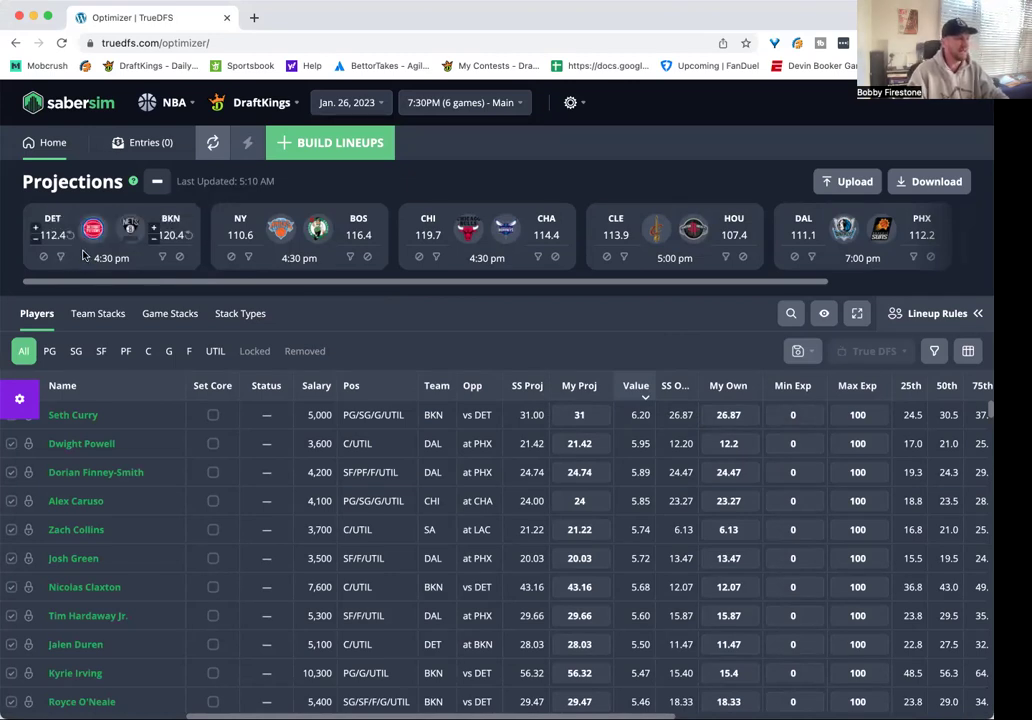
pyautogui.click(61, 258)
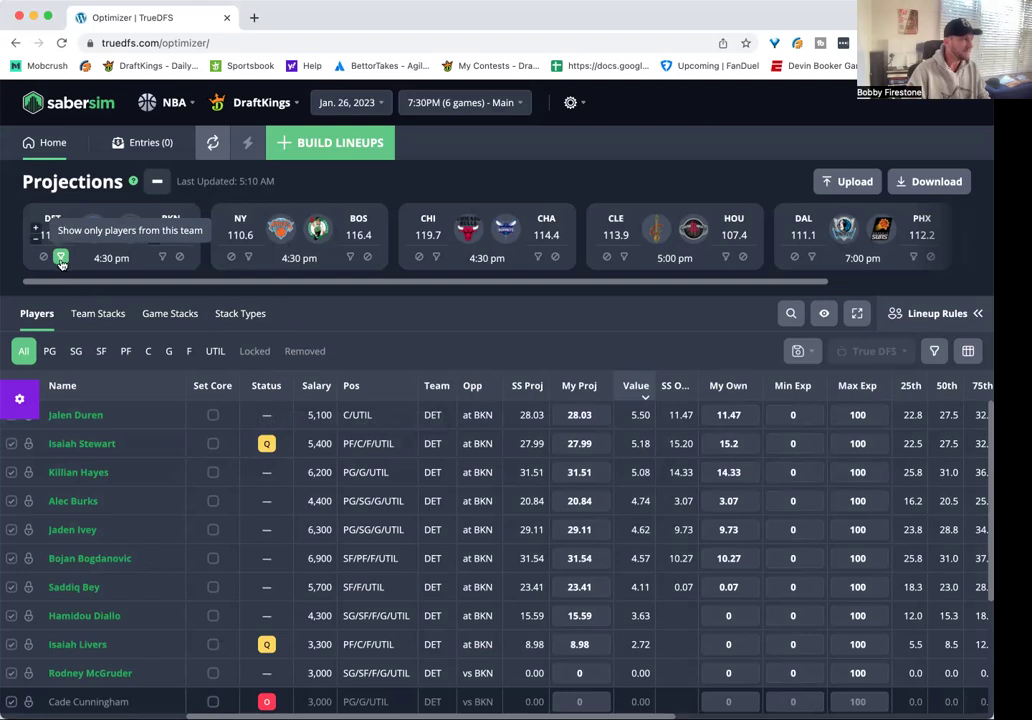
pyautogui.click(60, 257)
pyautogui.click(162, 257)
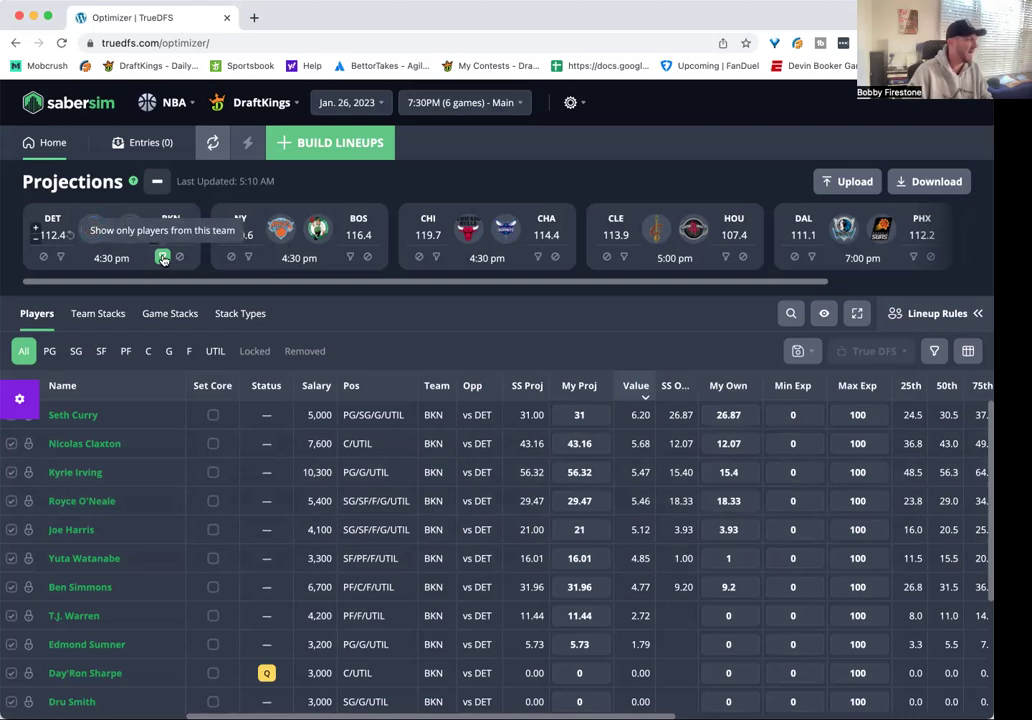
pyautogui.click(163, 258)
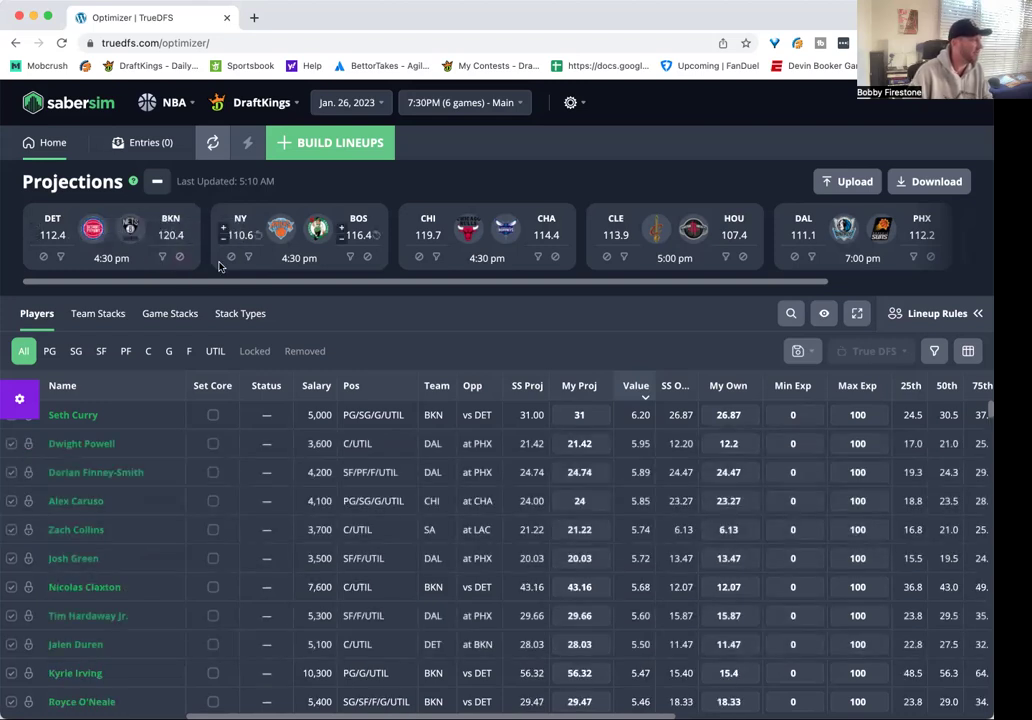
# - Examine the New York and Boston player projections separately with the single-team filters, and clear the filter when done
pyautogui.click(249, 258)
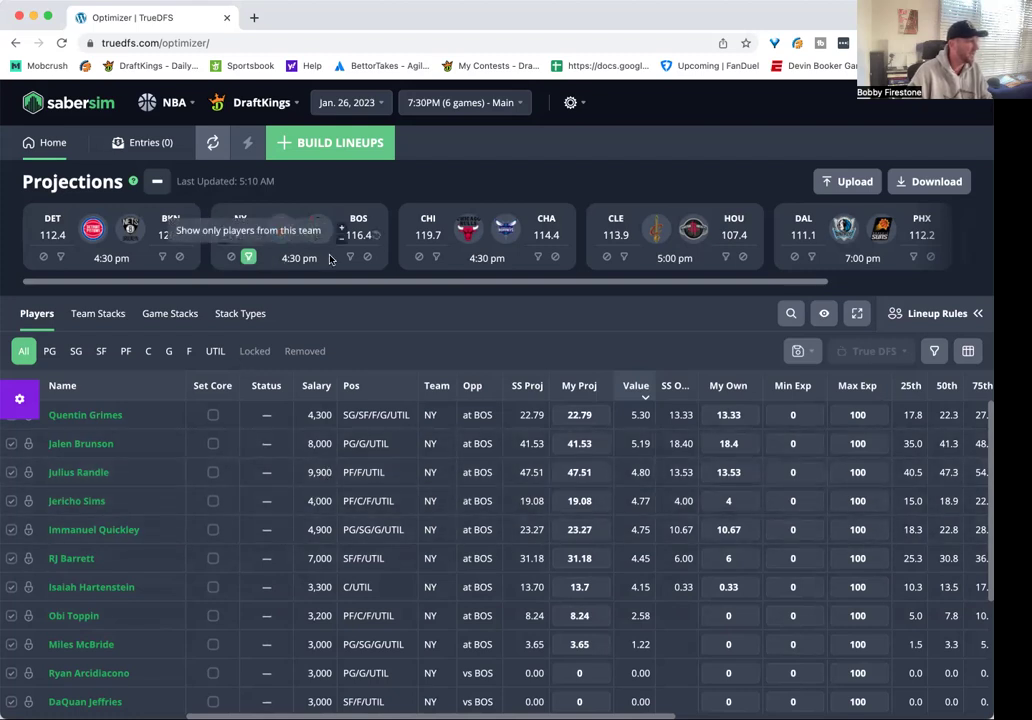
pyautogui.click(248, 256)
pyautogui.click(350, 257)
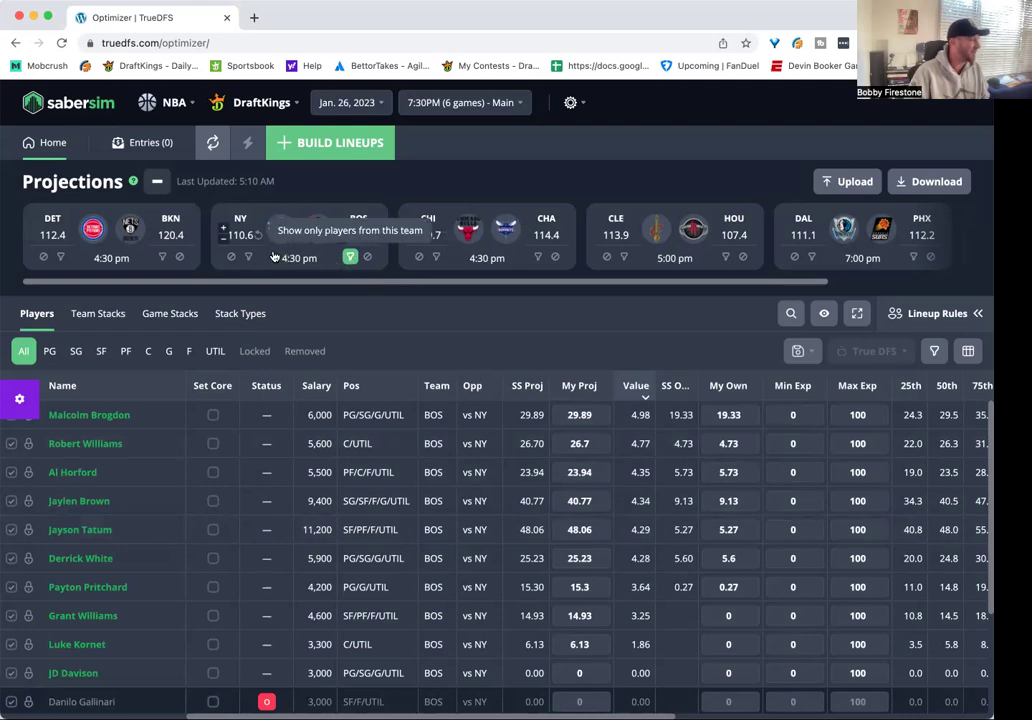
pyautogui.click(349, 258)
pyautogui.click(248, 257)
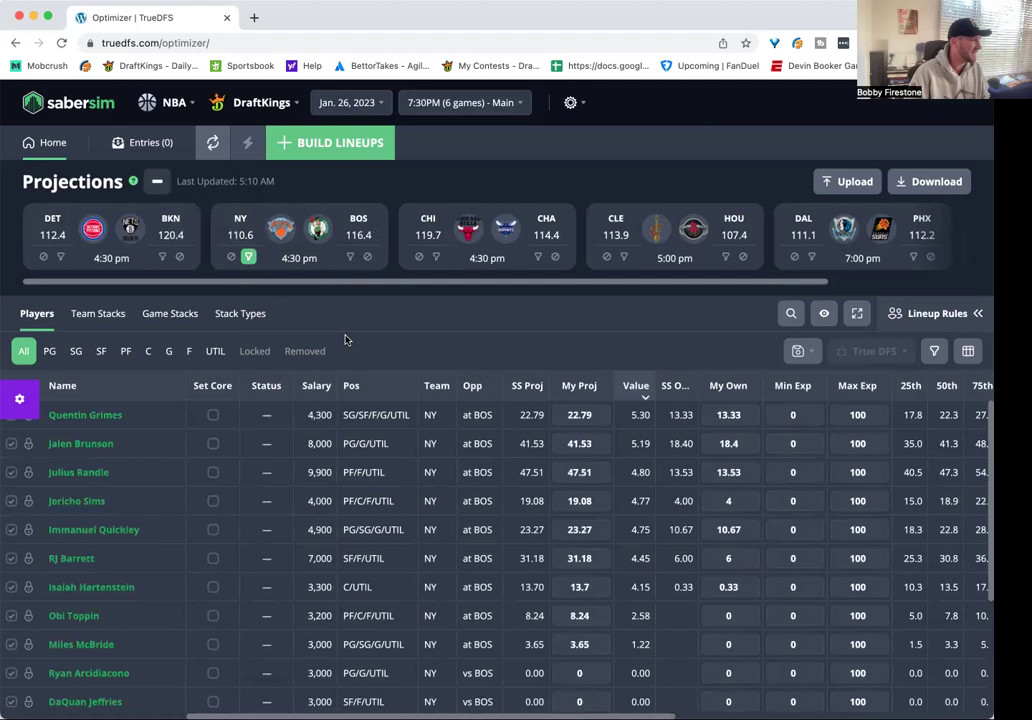
pyautogui.click(248, 258)
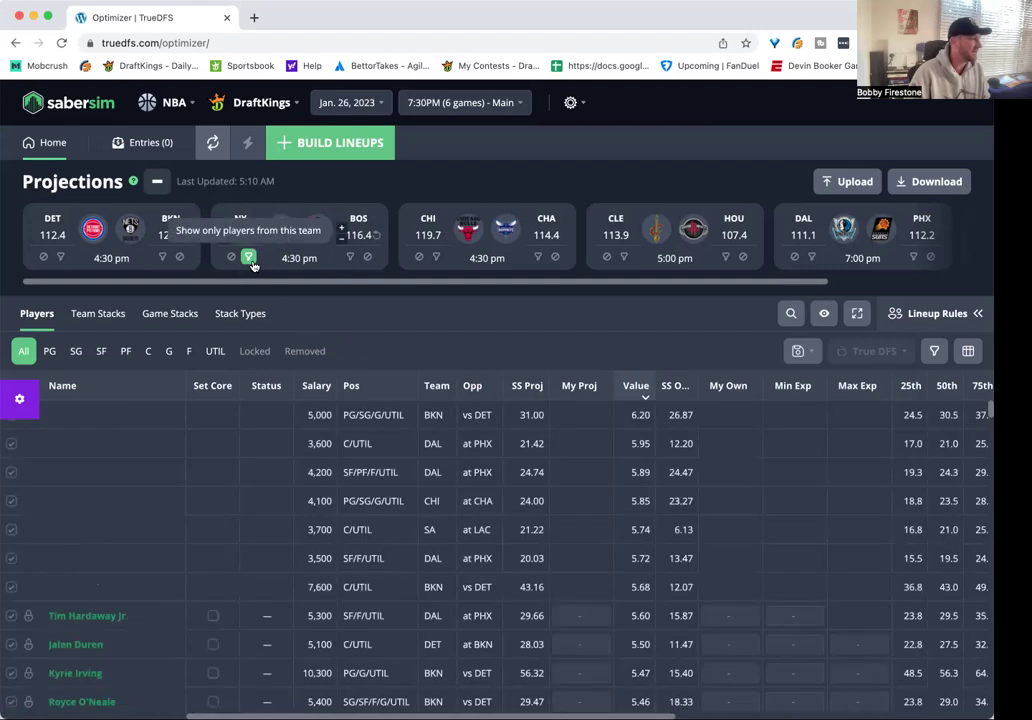
# - Examine Chicago's player projections and then Charlotte's, including the questionable statuses on the Charlotte roster
pyautogui.click(436, 259)
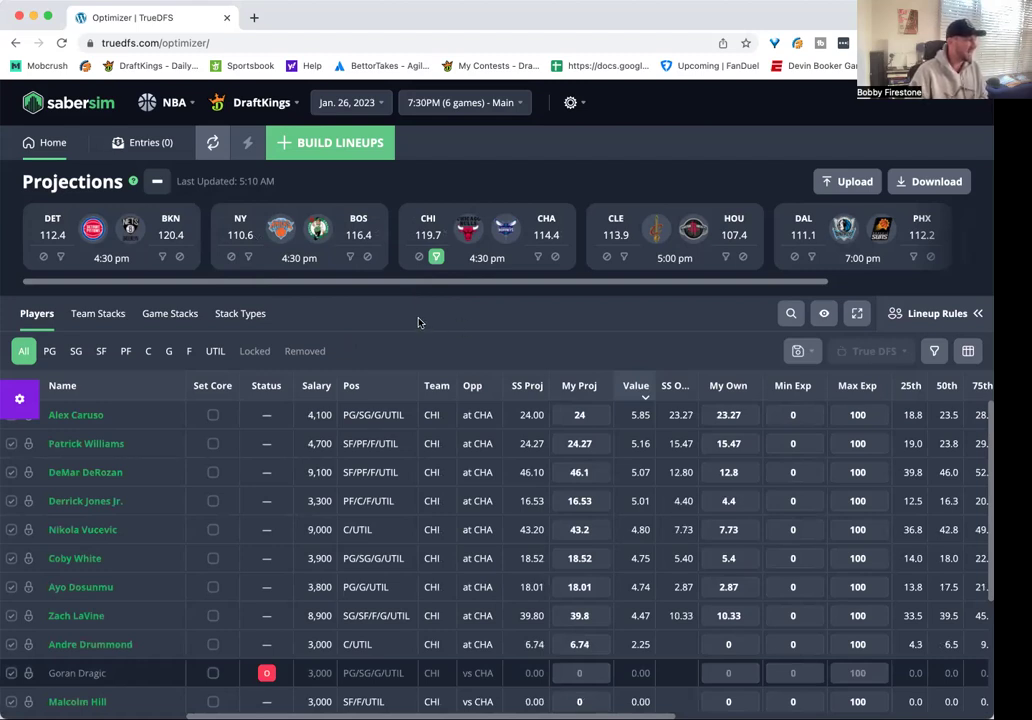
pyautogui.click(436, 257)
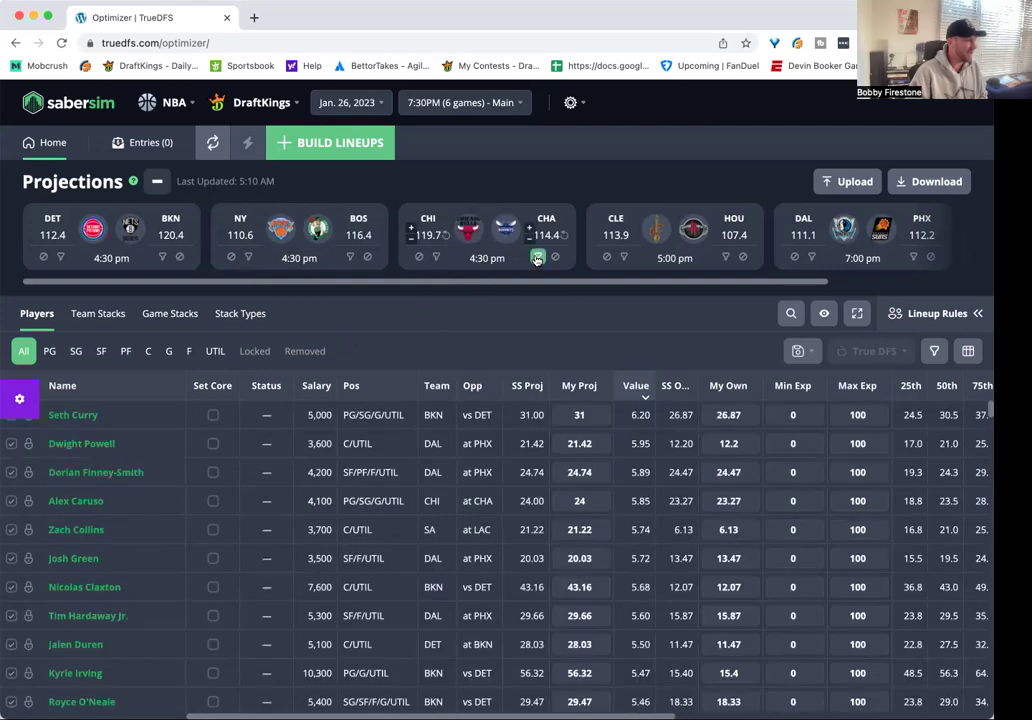
pyautogui.click(537, 257)
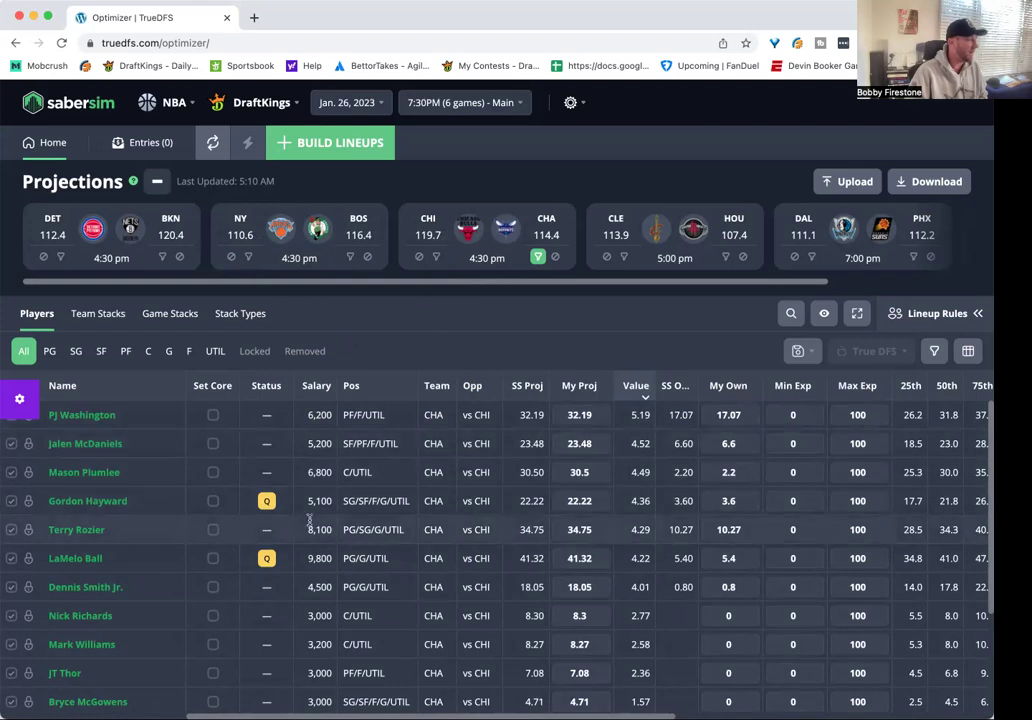
pyautogui.moveTo(261, 556)
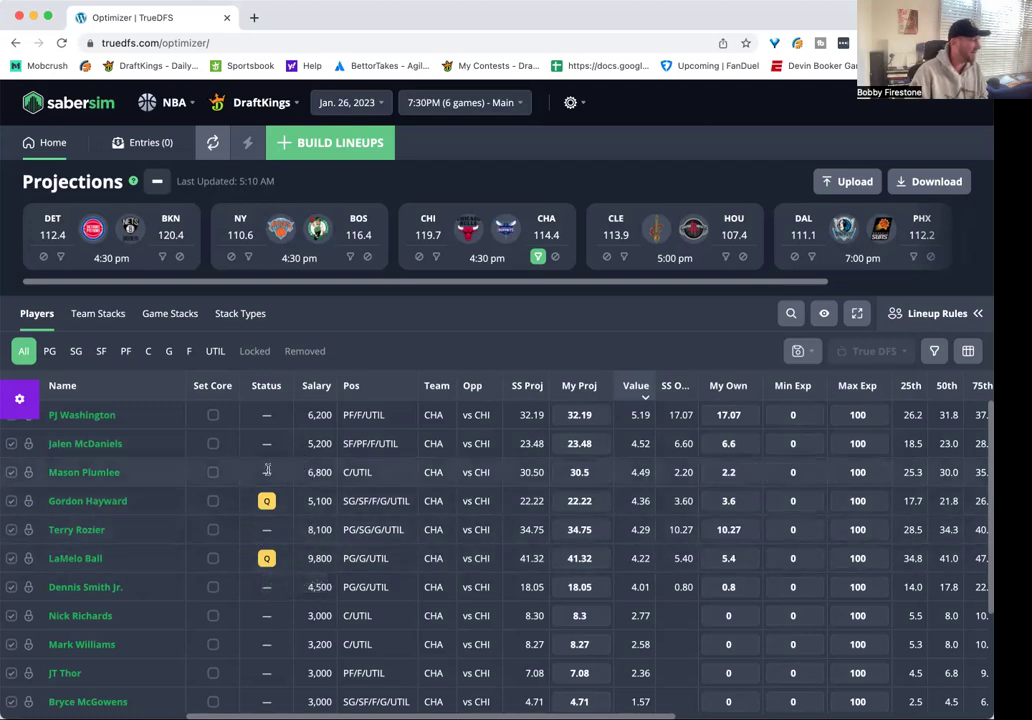
# - Try PJ Washington as a core player, take the core mark back, and remove the Charlotte team filter
pyautogui.click(212, 416)
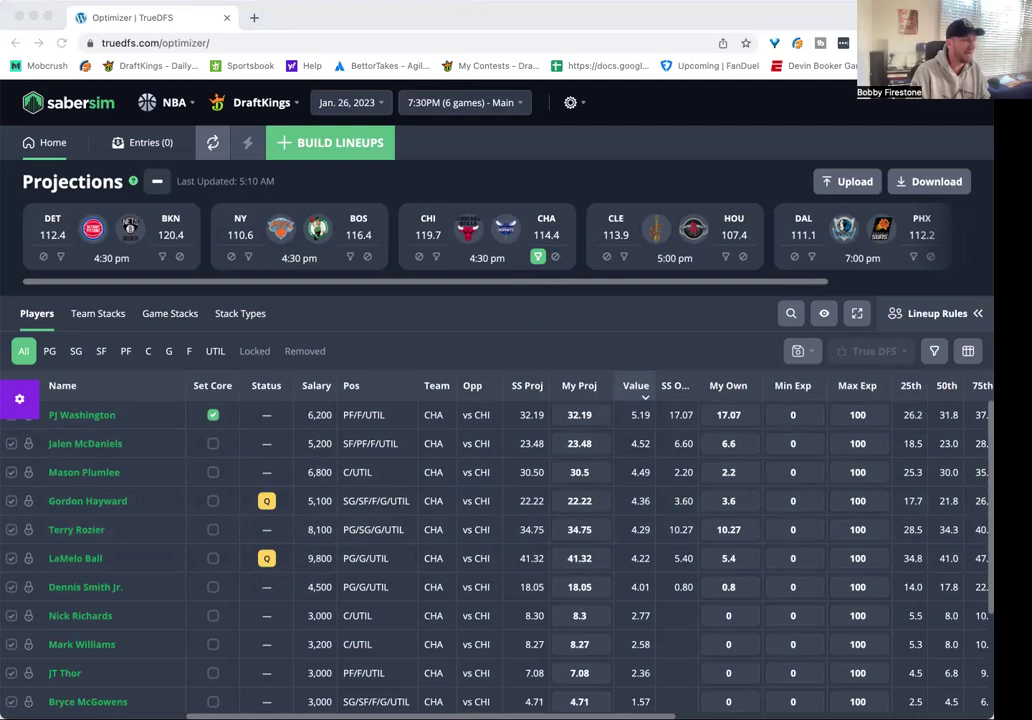
pyautogui.click(212, 415)
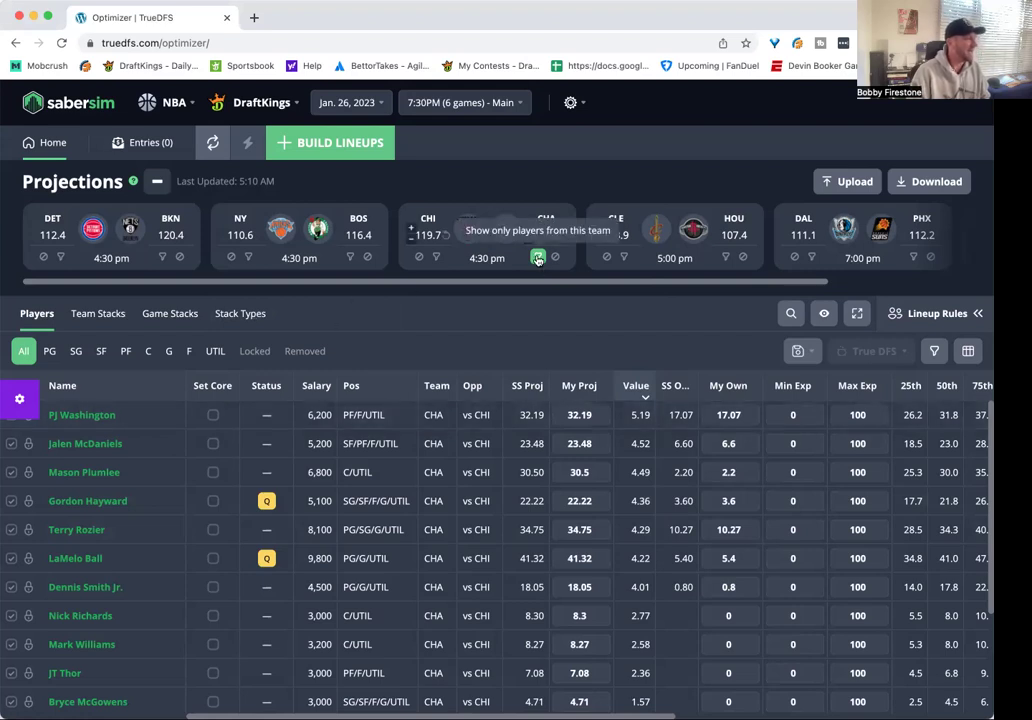
pyautogui.click(538, 259)
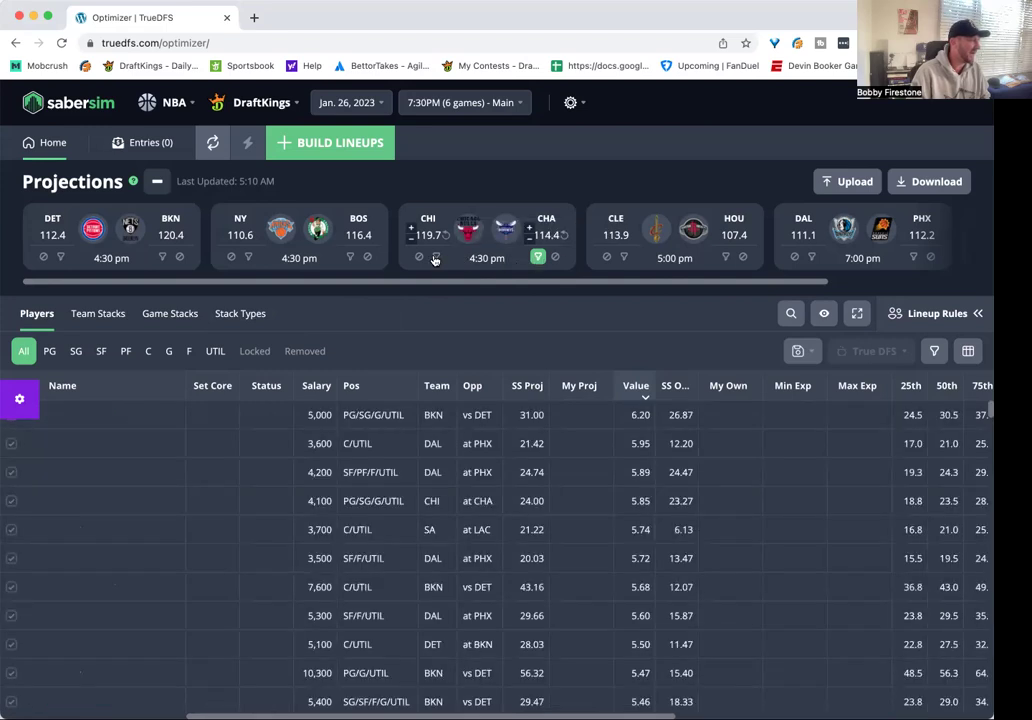
# - Filter the players to Chicago, set Alex Caruso as a core player, and clear the team filter
pyautogui.click(436, 259)
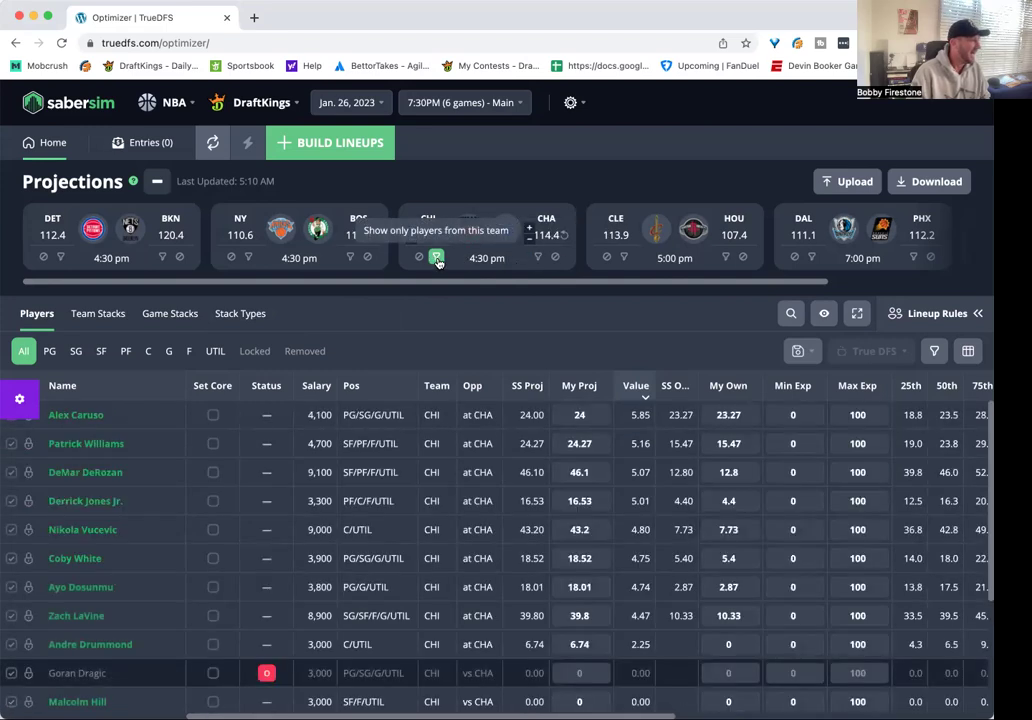
pyautogui.click(212, 414)
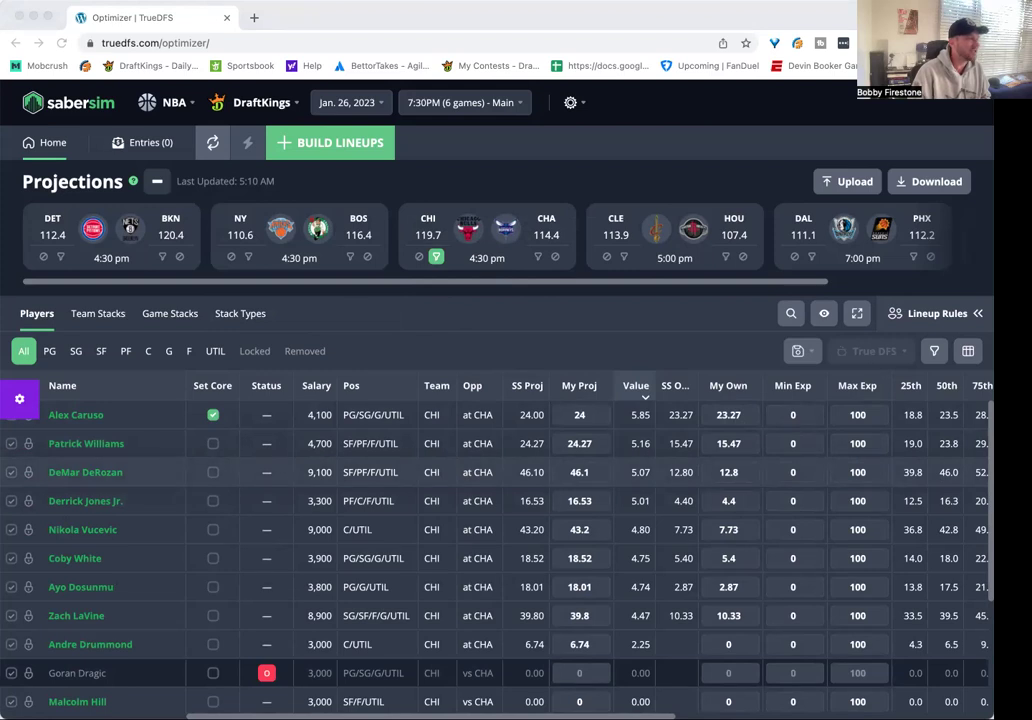
pyautogui.click(238, 482)
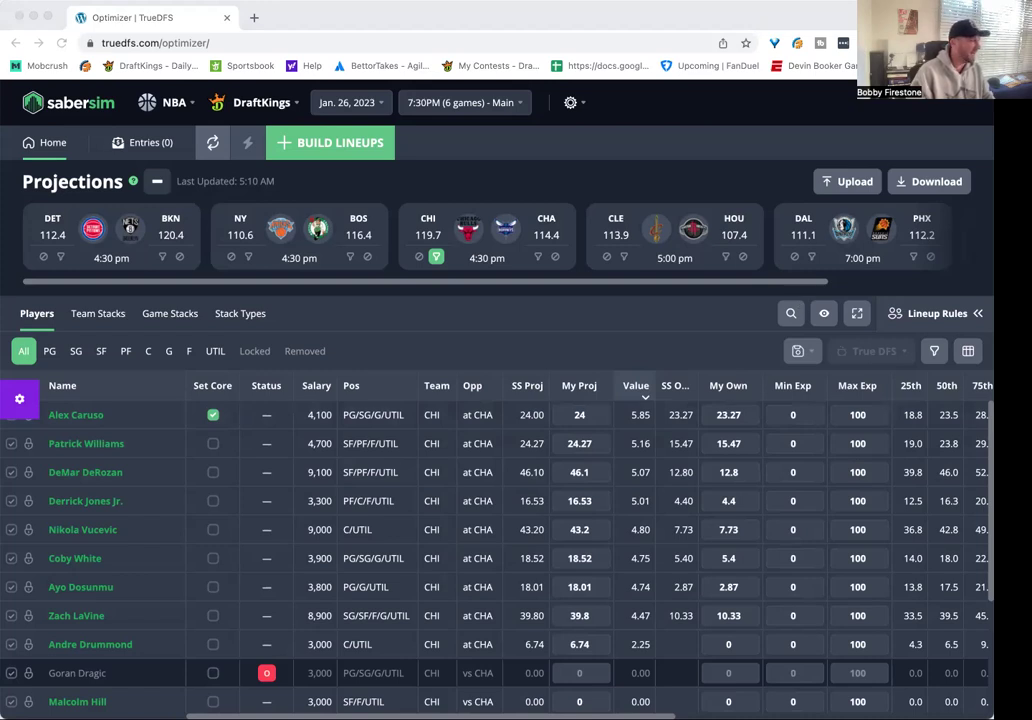
pyautogui.click(245, 487)
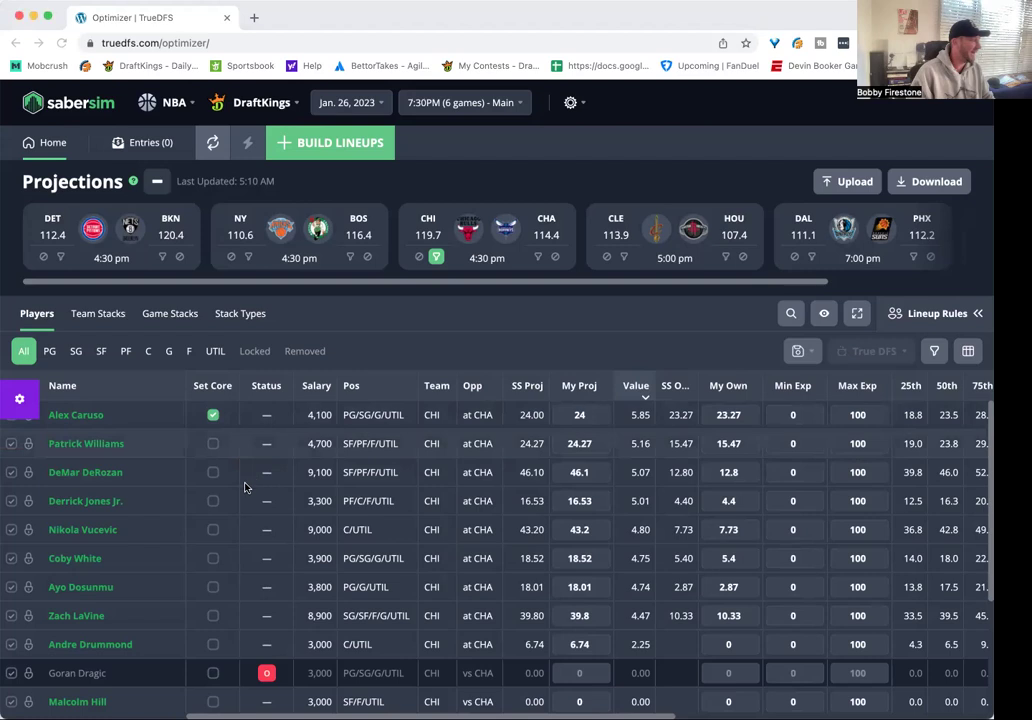
pyautogui.moveTo(425, 268)
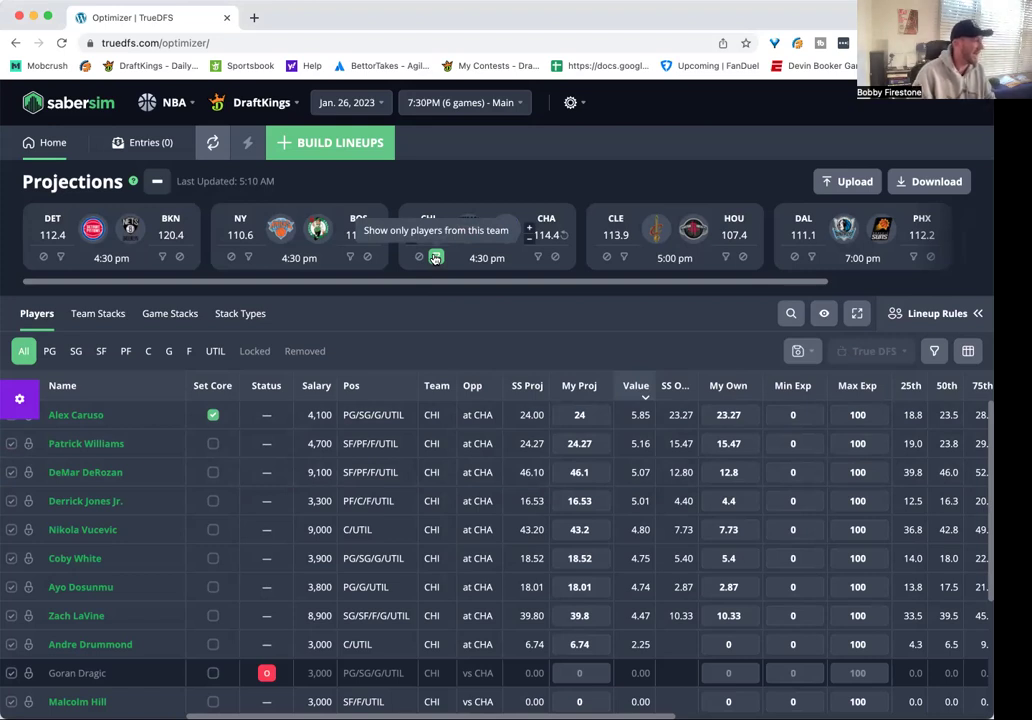
pyautogui.click(435, 258)
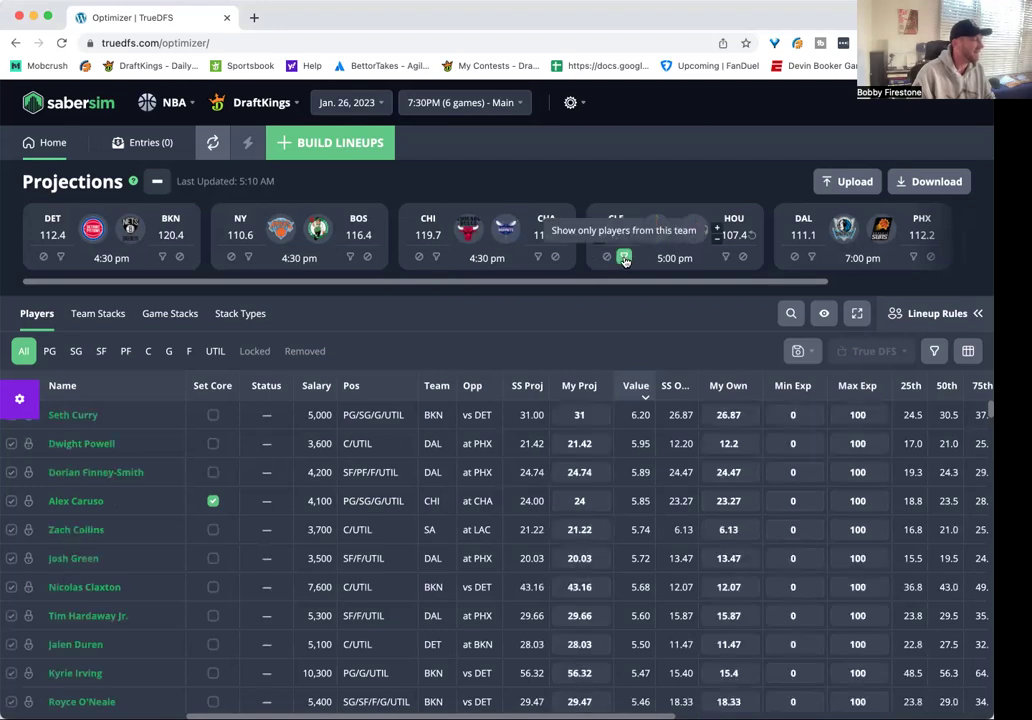
# - Examine the projections of Cleveland's players on their own and return to the unfiltered list
pyautogui.click(624, 258)
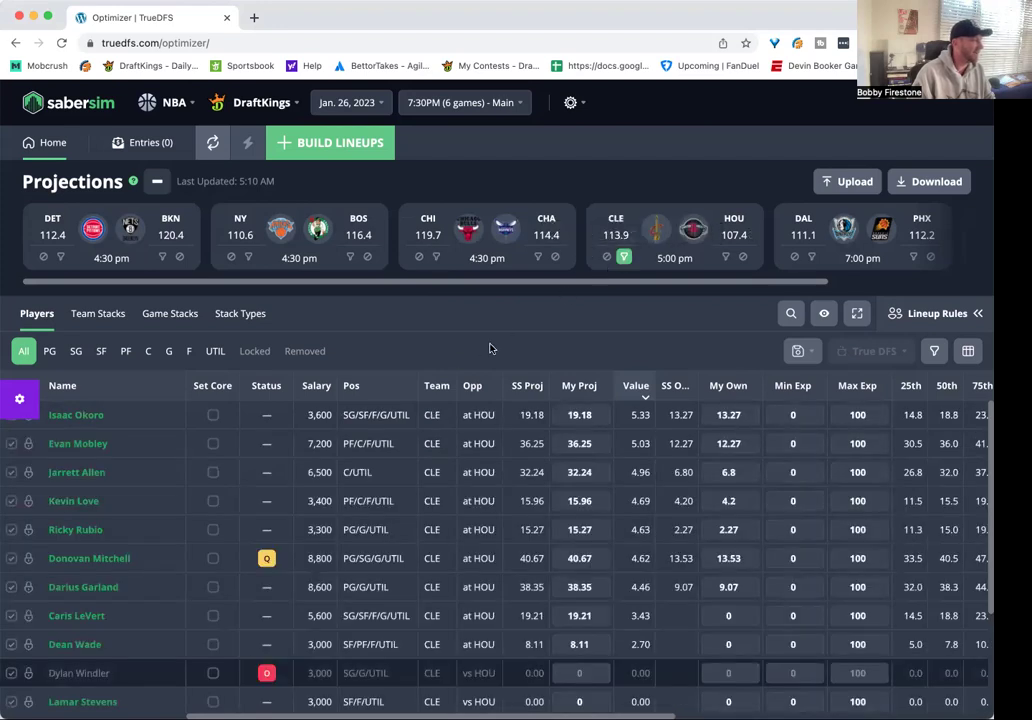
pyautogui.click(437, 259)
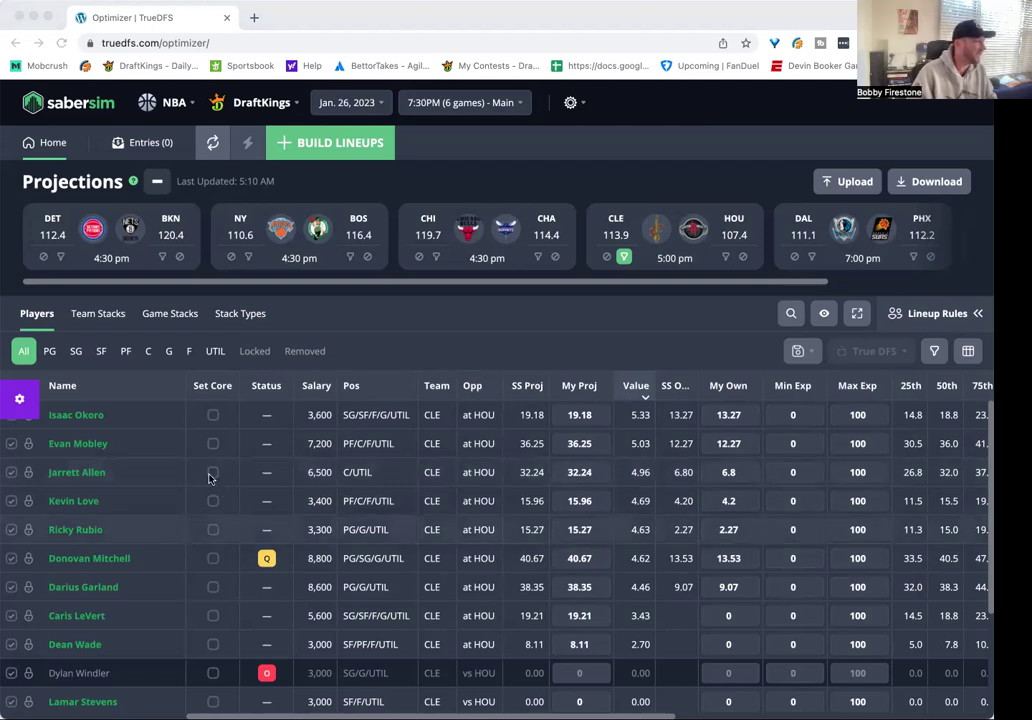
pyautogui.click(346, 444)
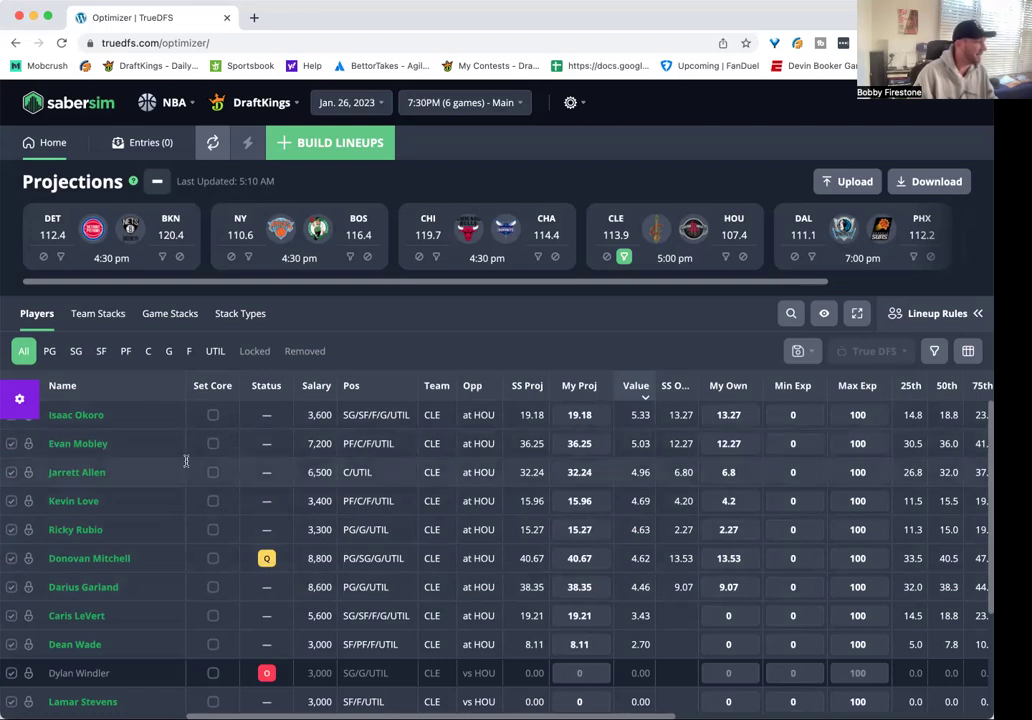
pyautogui.click(623, 257)
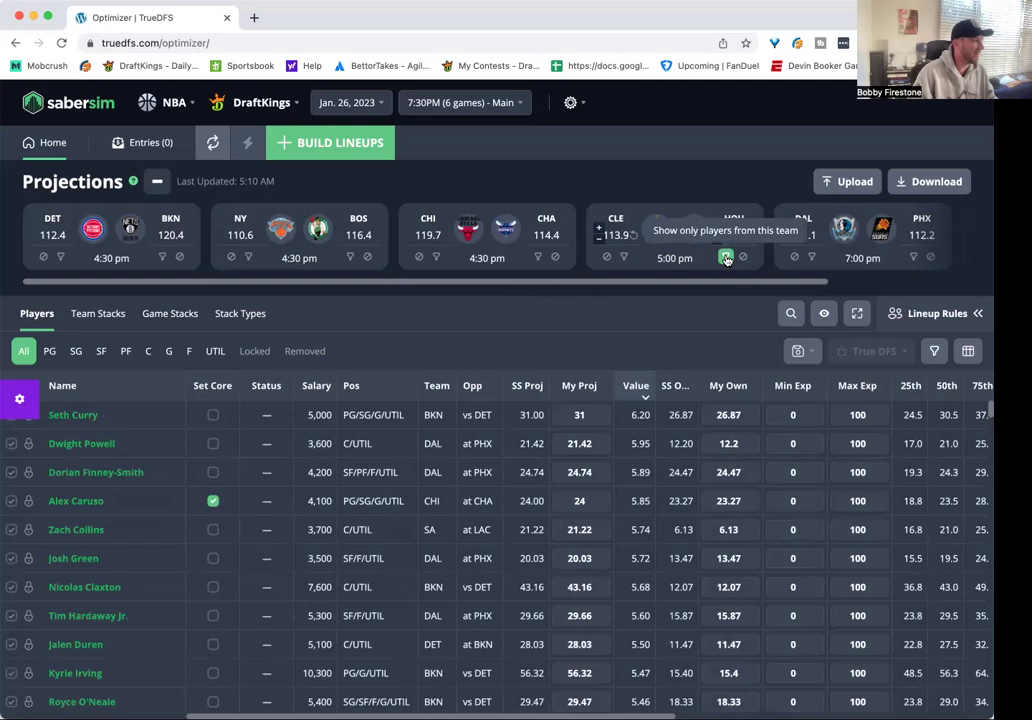
# - Examine the full list of Houston's player projections on its own, and clear the team filter
pyautogui.click(726, 257)
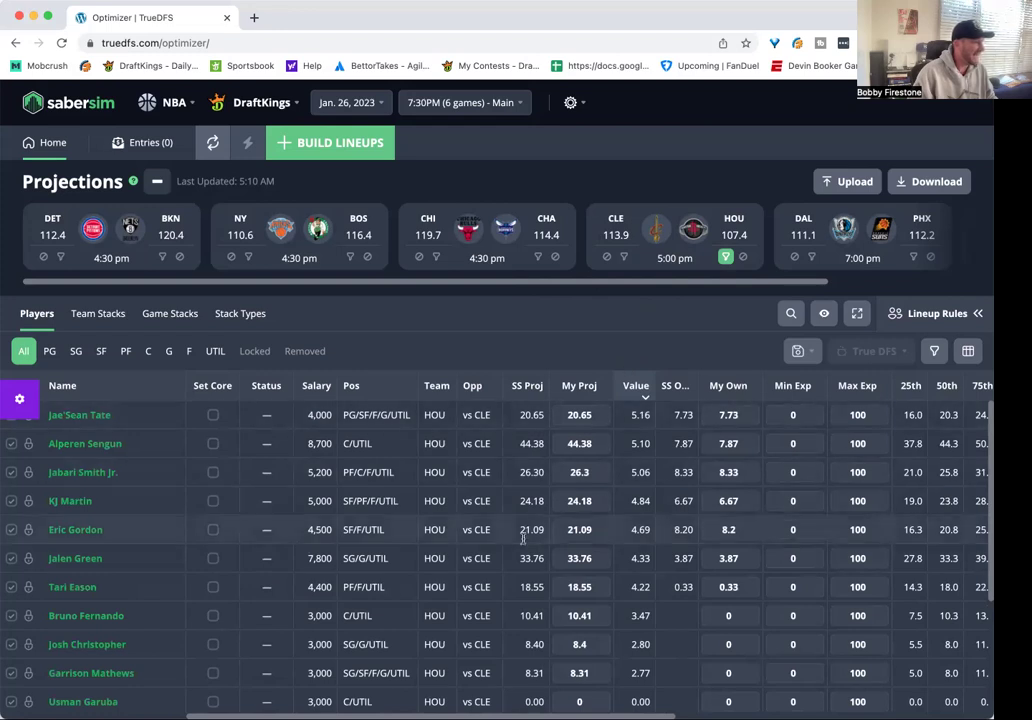
pyautogui.moveTo(585, 498)
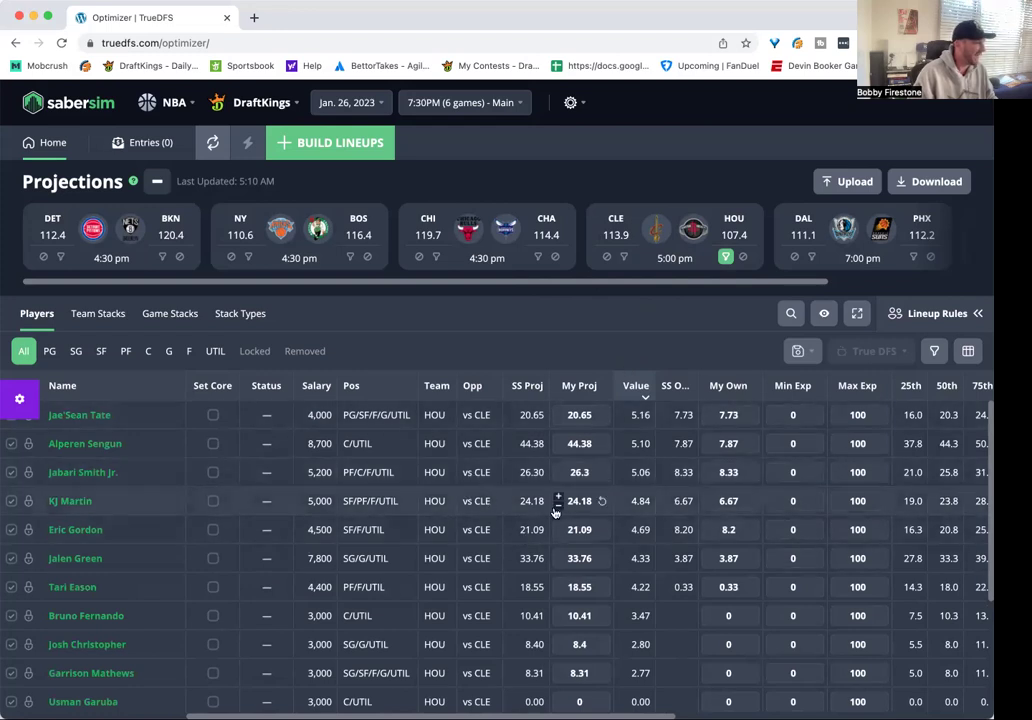
pyautogui.moveTo(576, 557)
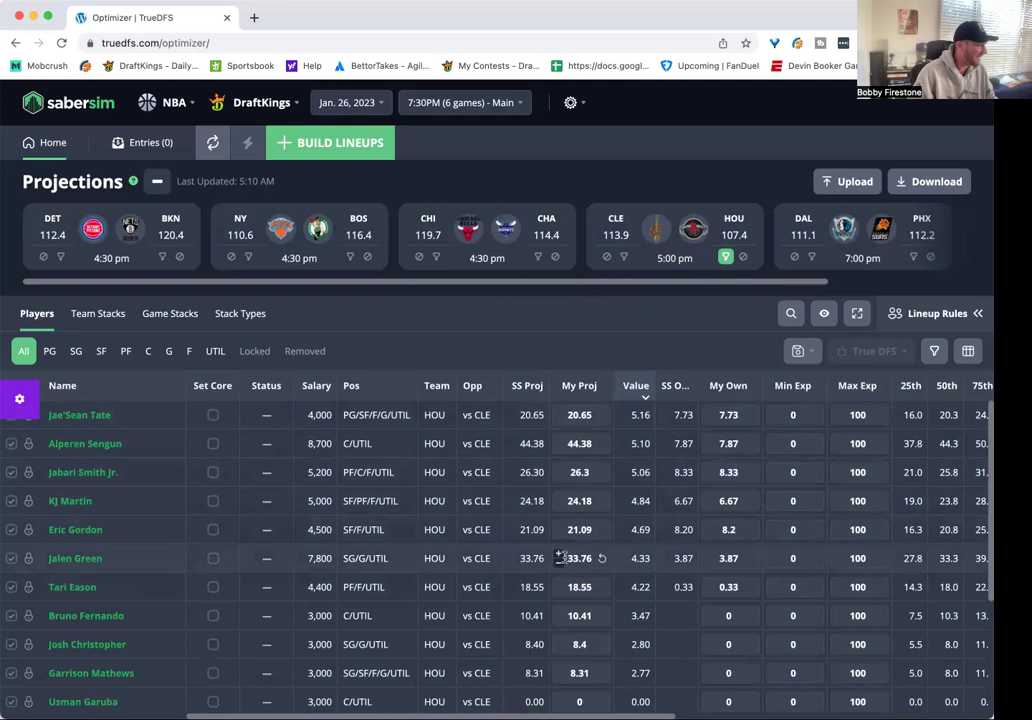
pyautogui.scroll(-1, 563, 555)
pyautogui.scroll(-3, 562, 553)
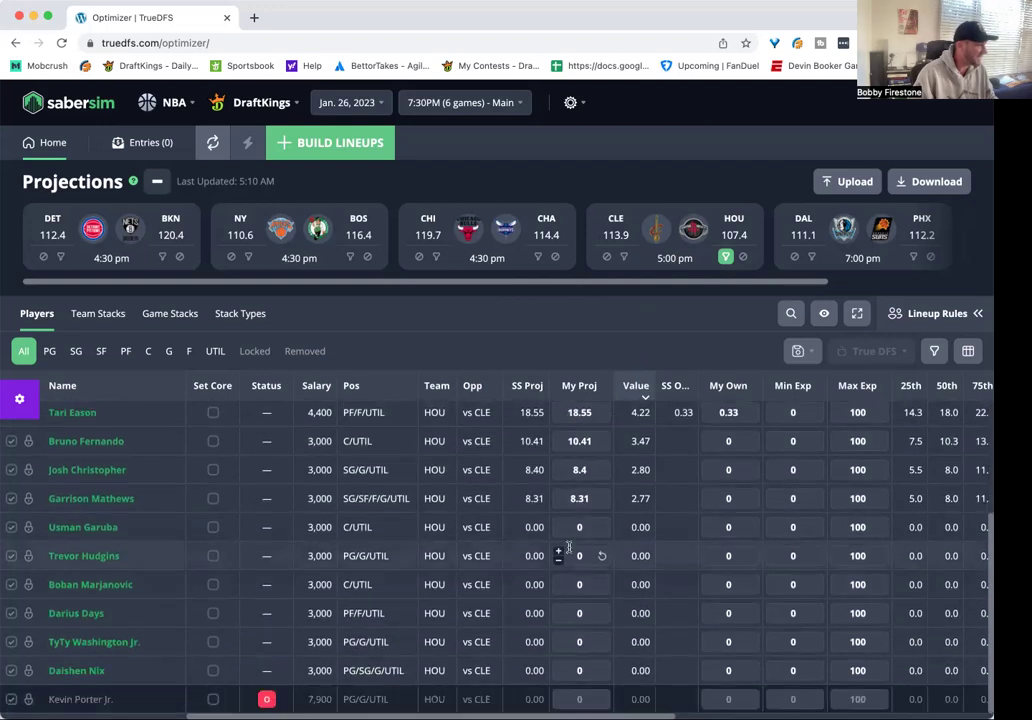
pyautogui.scroll(3, 568, 547)
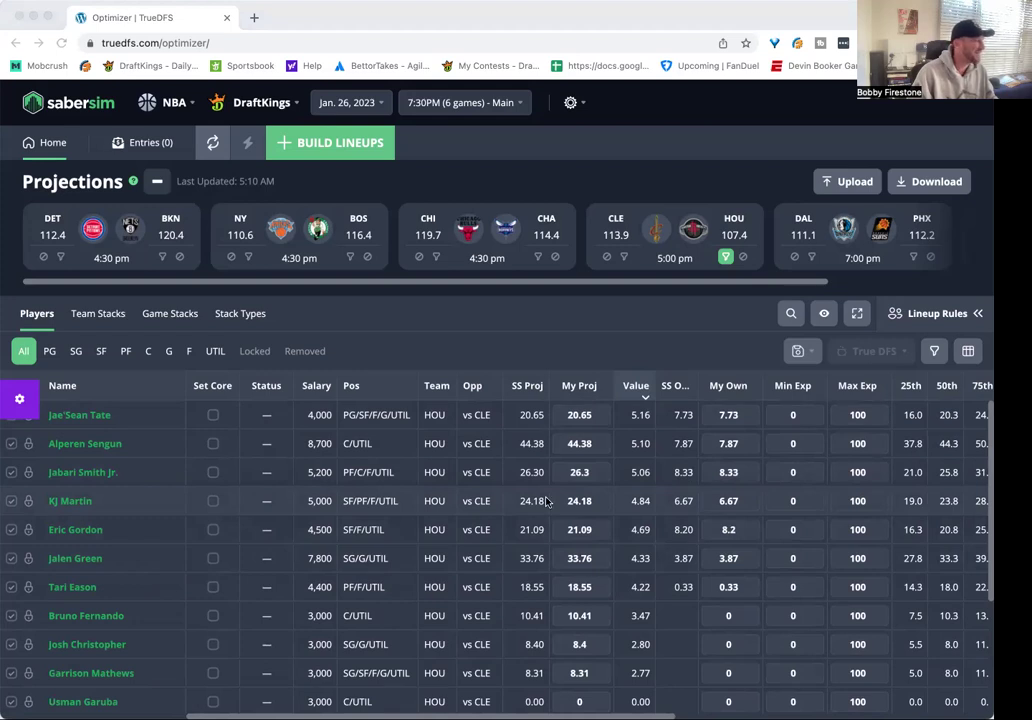
pyautogui.click(224, 493)
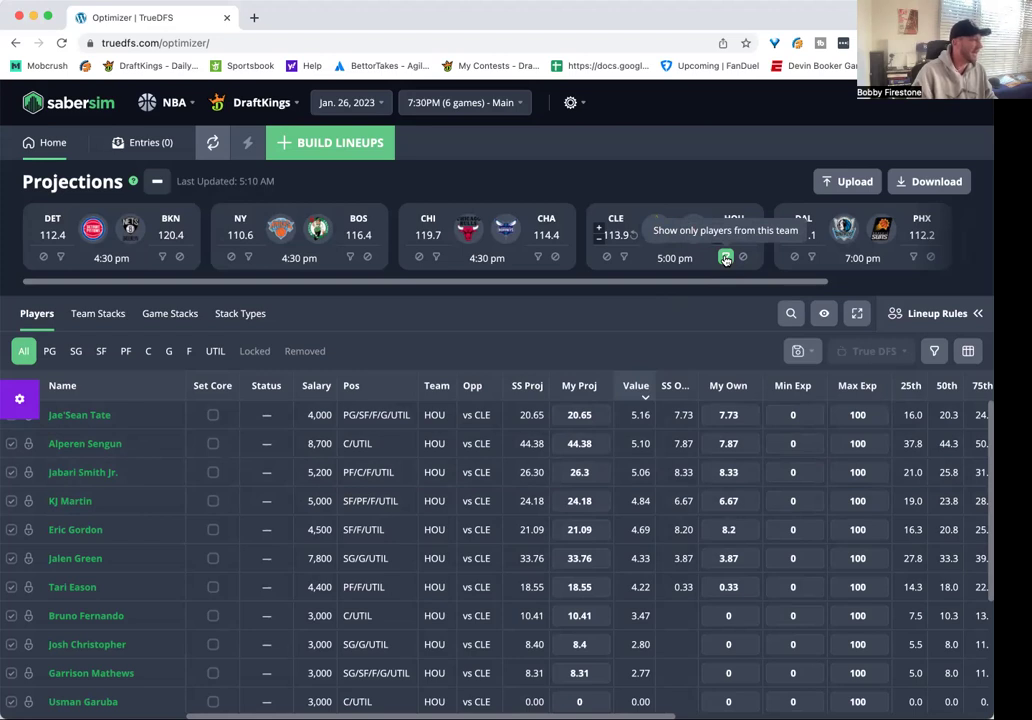
pyautogui.click(726, 258)
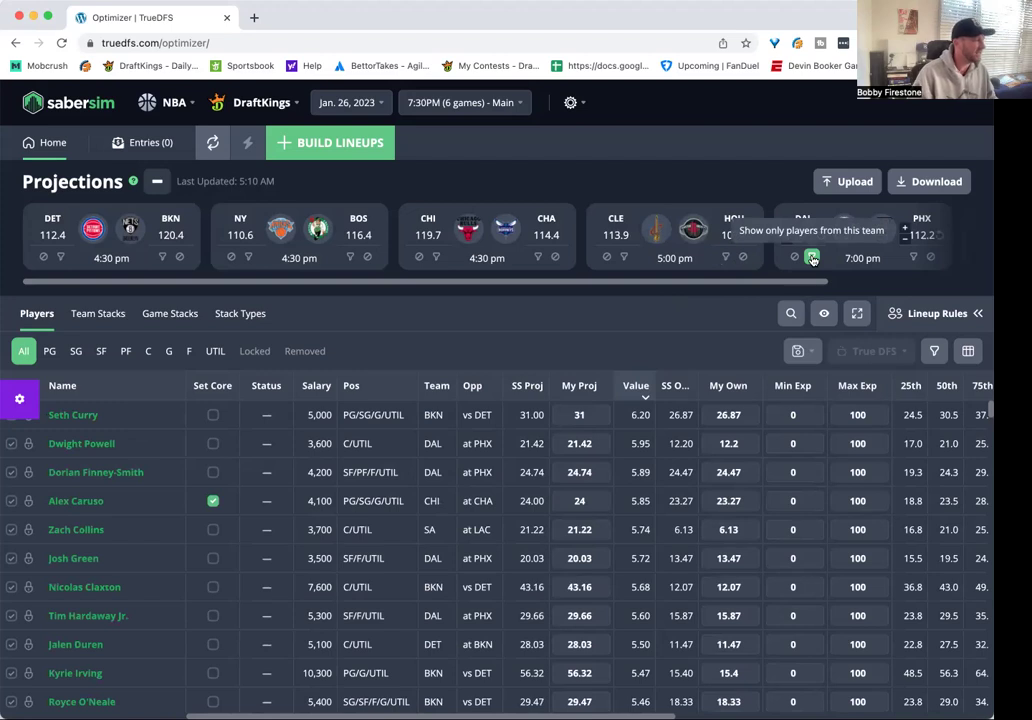
# - Filter the players to Dallas and set Dwight Powell and Dorian Finney-Smith as core players
pyautogui.click(812, 258)
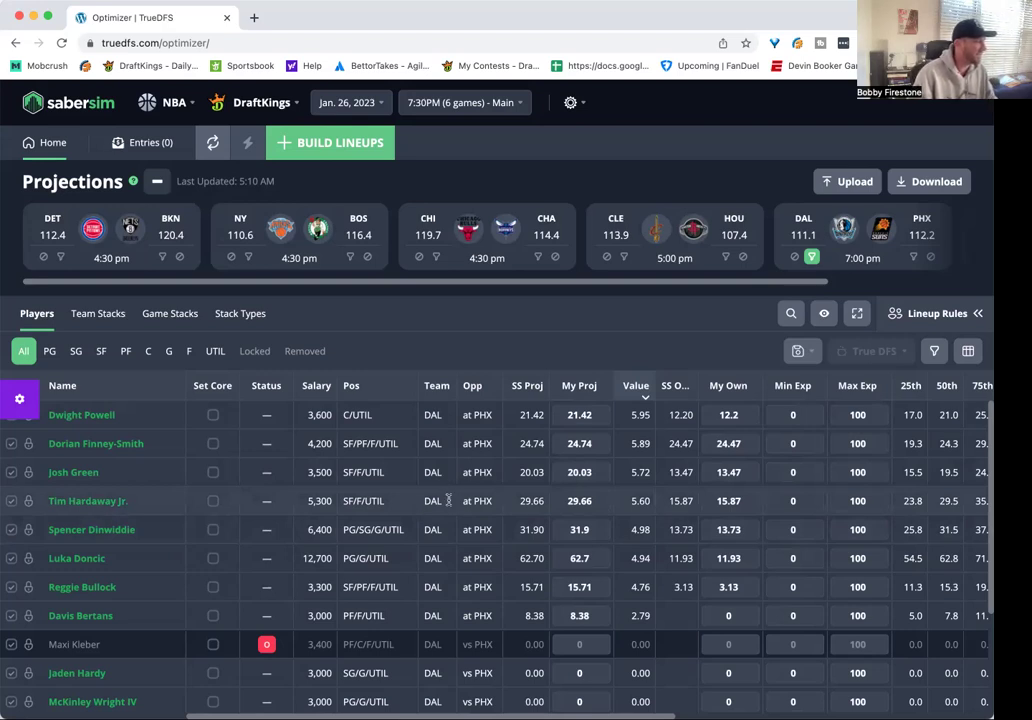
pyautogui.click(212, 416)
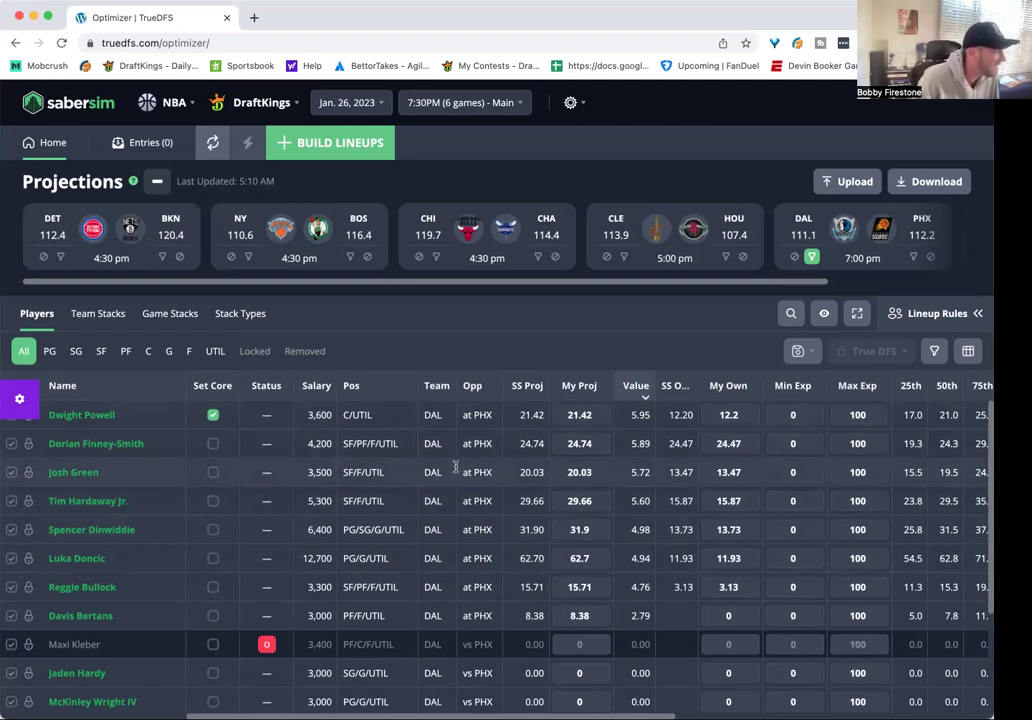
pyautogui.click(212, 443)
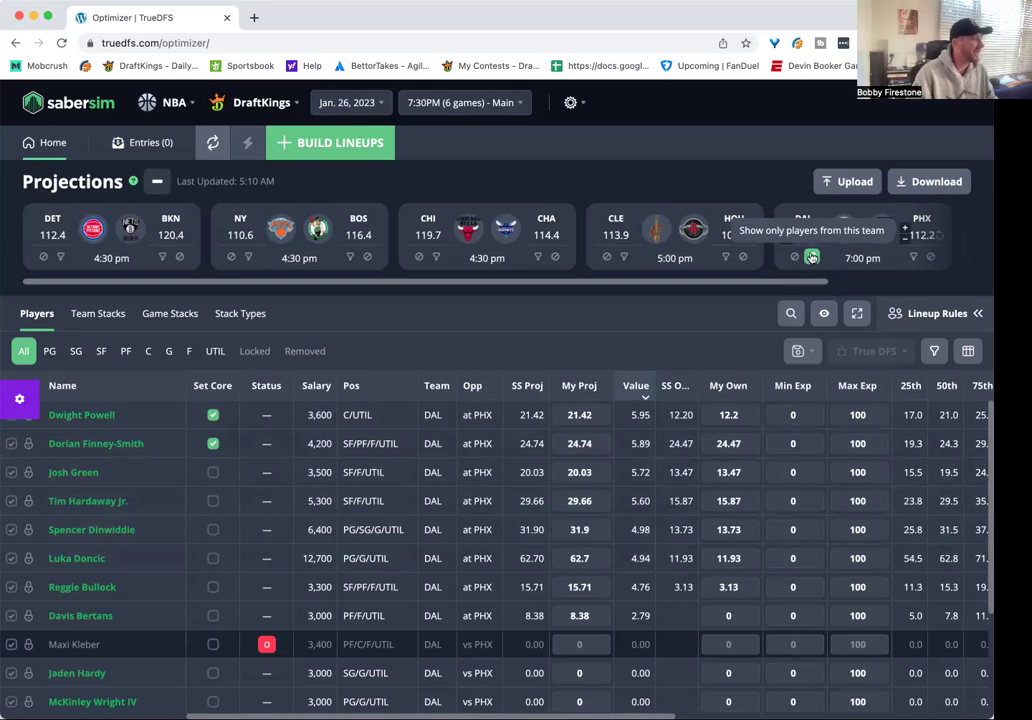
# - Replace the Dallas filter with Phoenix to examine that team's player projections, and return to the unfiltered list
pyautogui.click(811, 258)
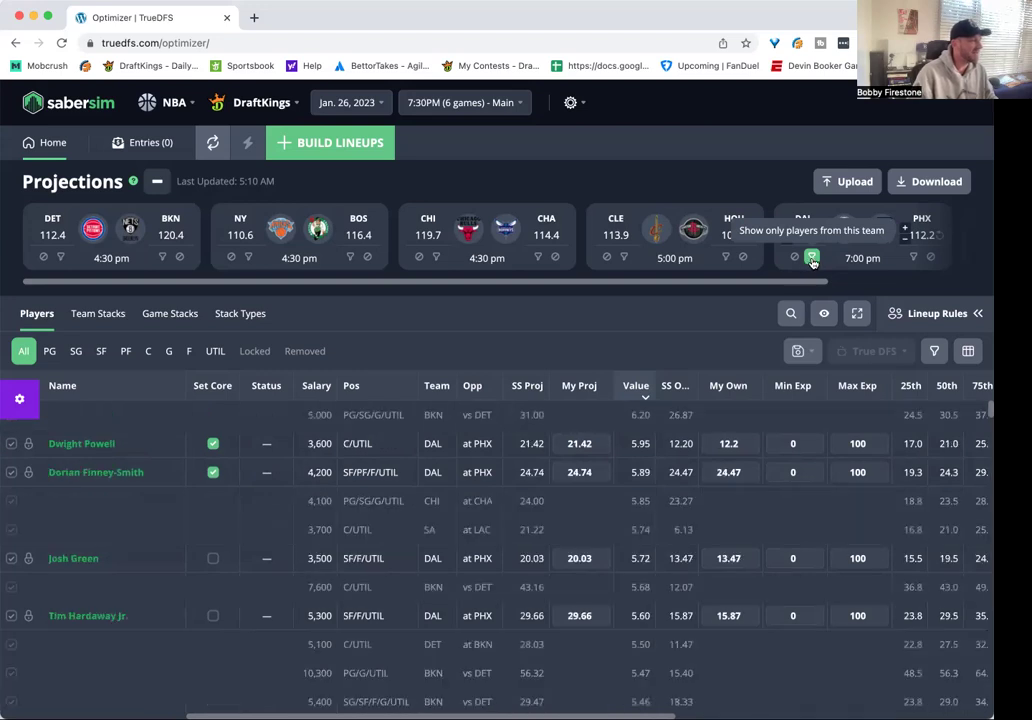
pyautogui.click(907, 258)
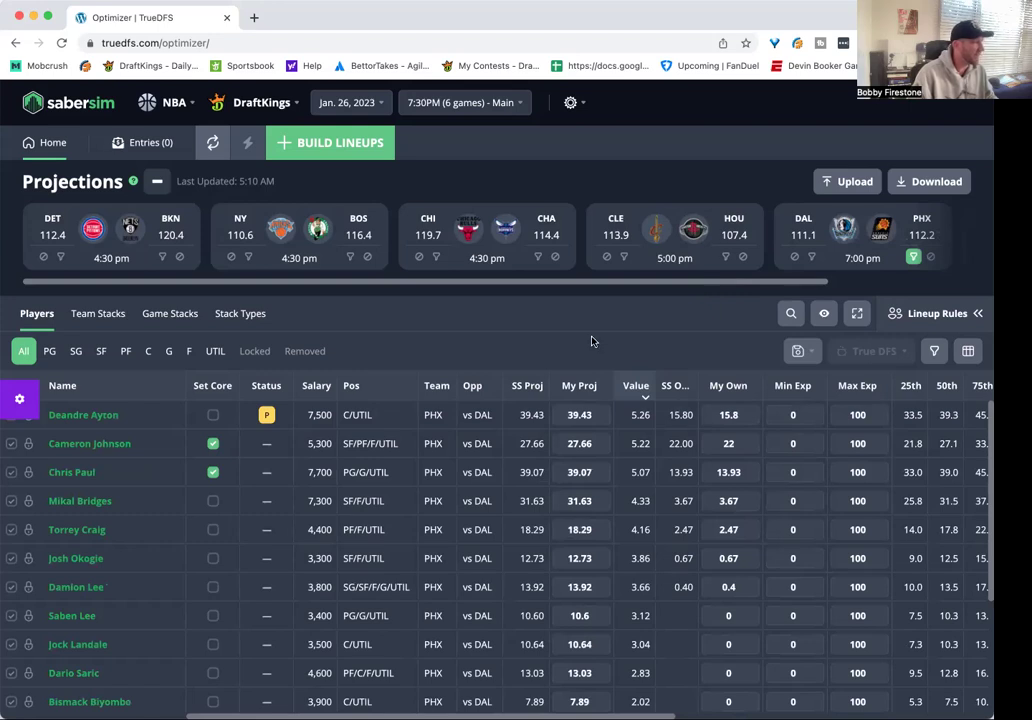
pyautogui.click(210, 290)
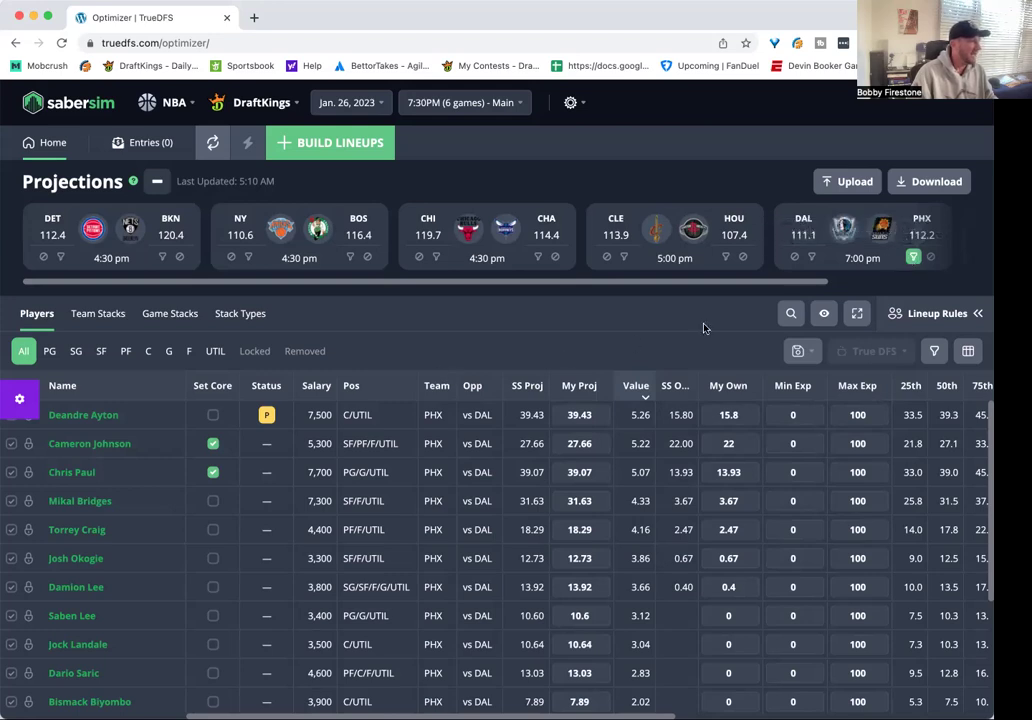
pyautogui.moveTo(750, 287); pyautogui.dragTo(813, 287)
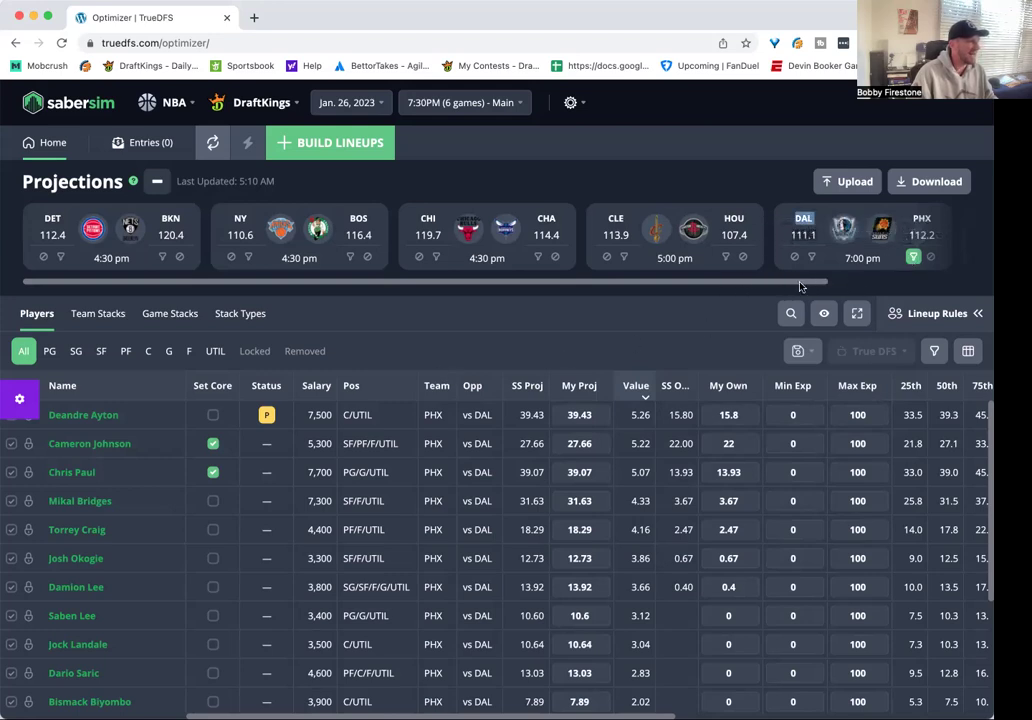
pyautogui.hscroll(3, 800, 287)
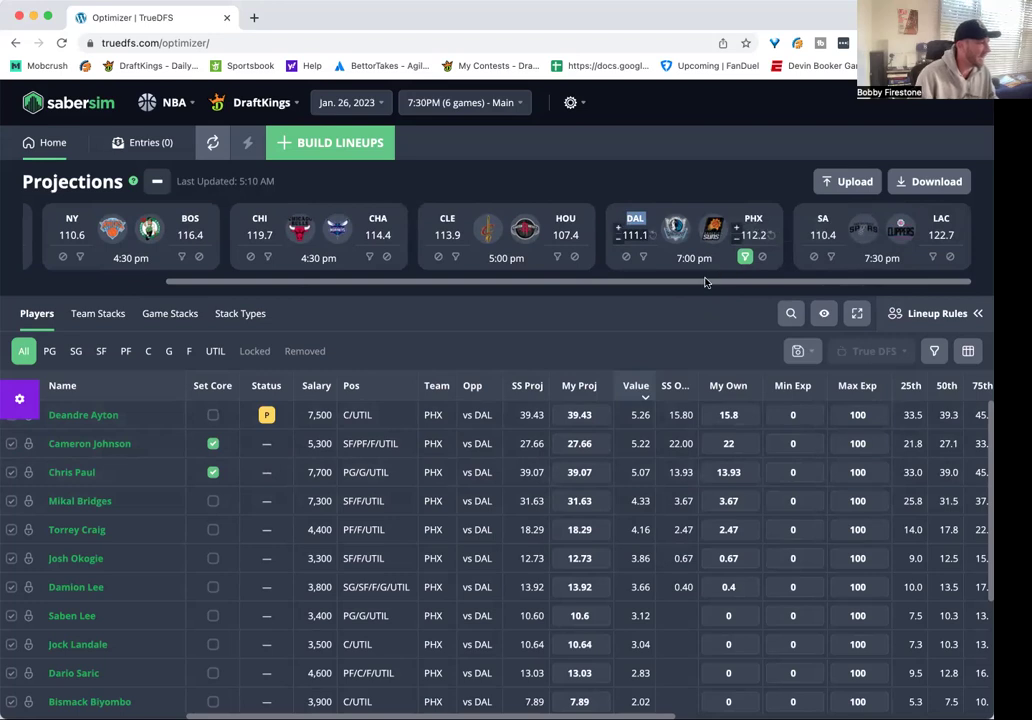
pyautogui.click(644, 257)
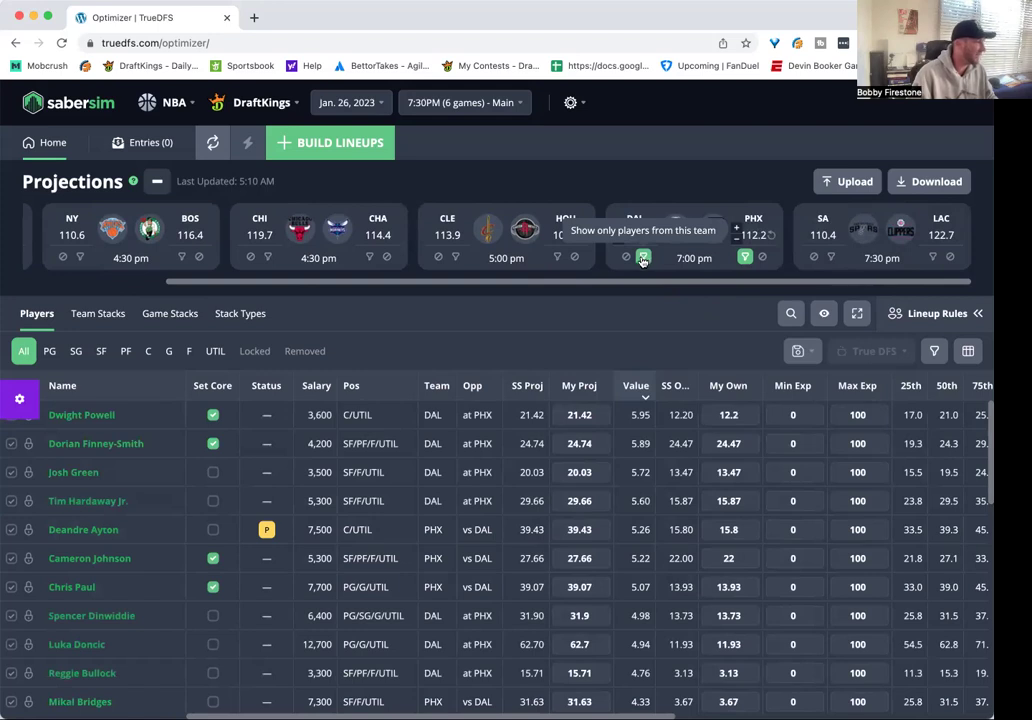
pyautogui.click(643, 258)
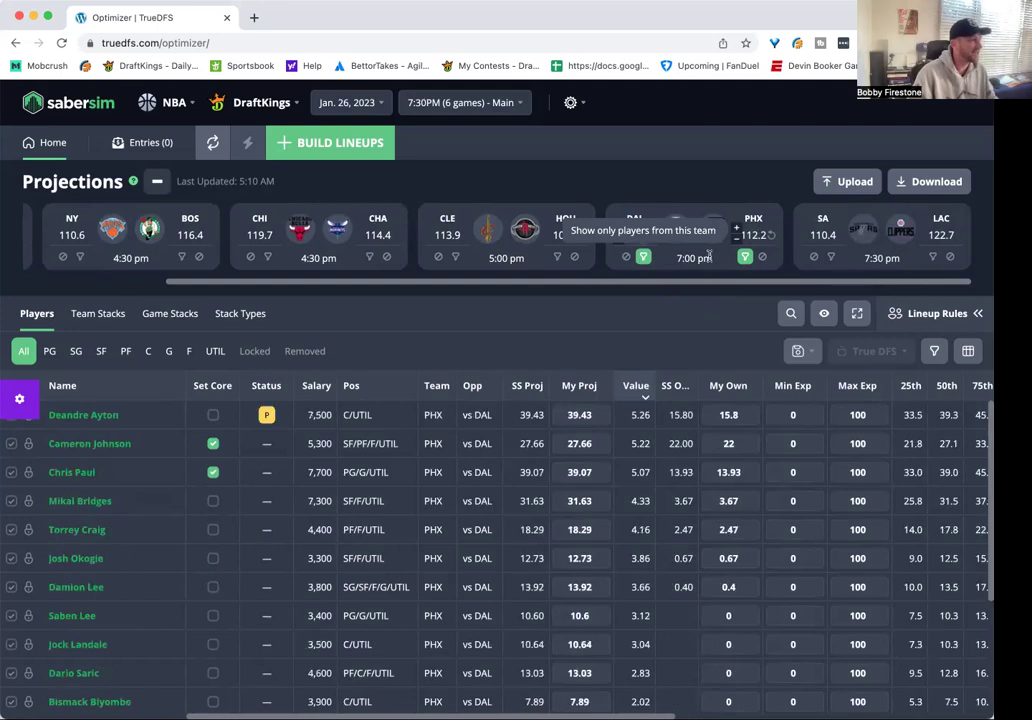
pyautogui.click(744, 257)
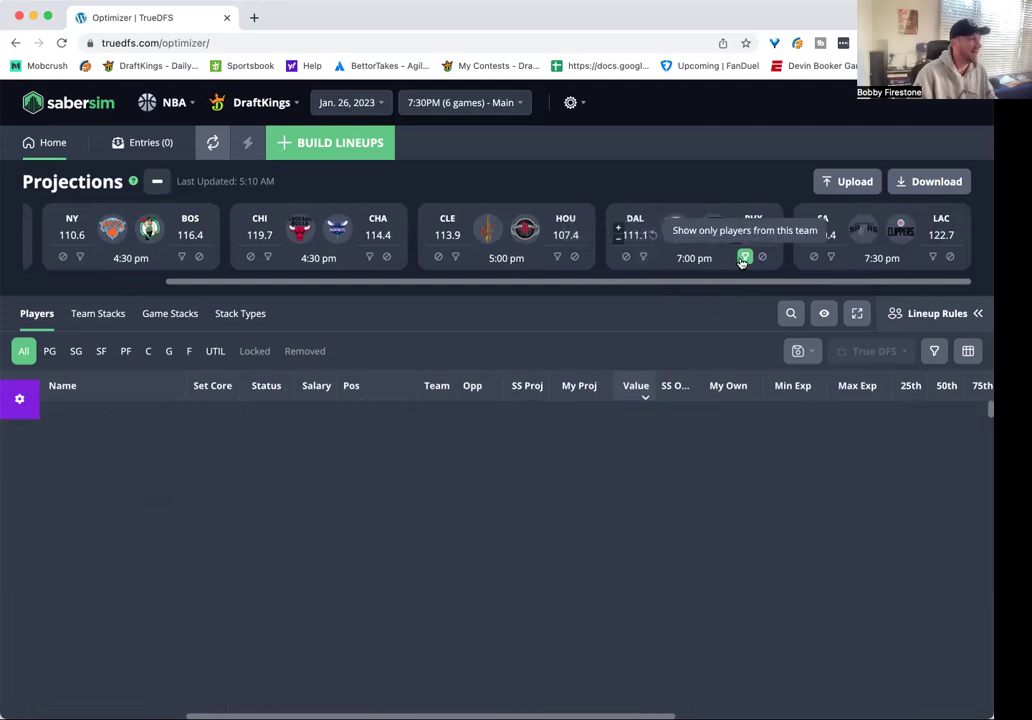
# - Filter the players to San Antonio, examine the team's full list of projections, and clear the team filter
pyautogui.click(830, 257)
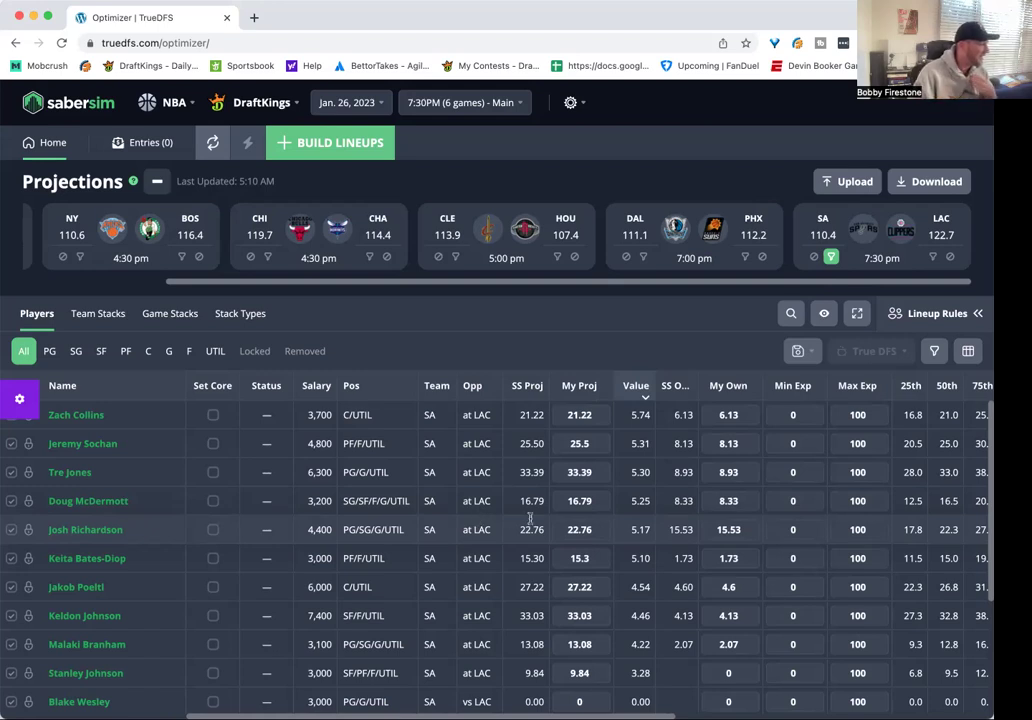
pyautogui.scroll(-3, 534, 514)
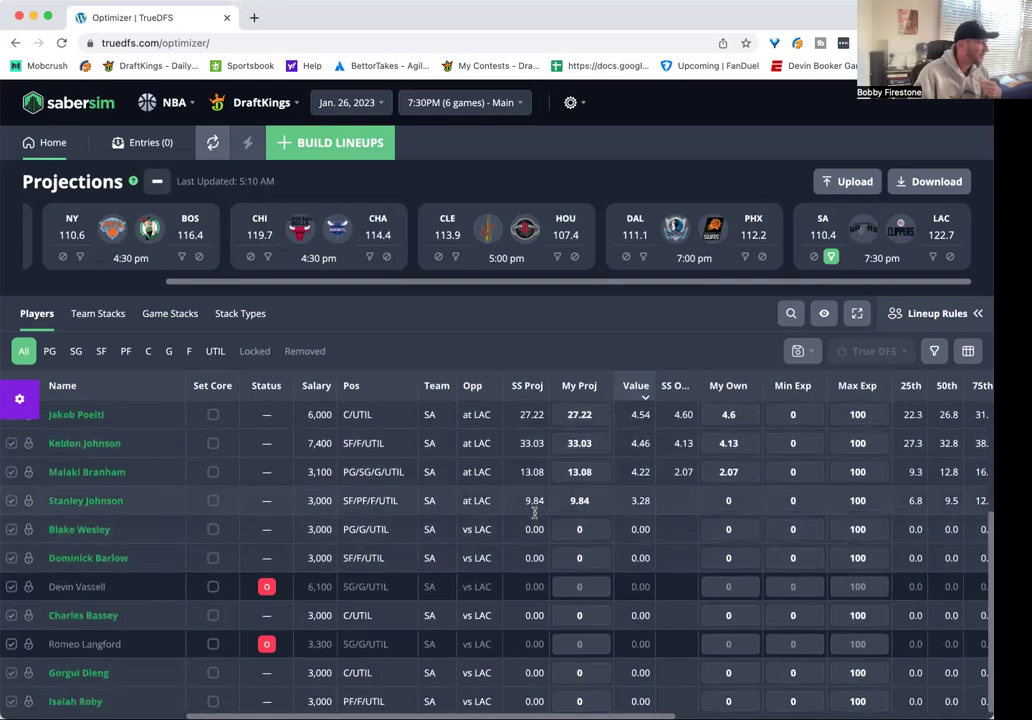
pyautogui.scroll(3, 534, 514)
pyautogui.scroll(1, 533, 513)
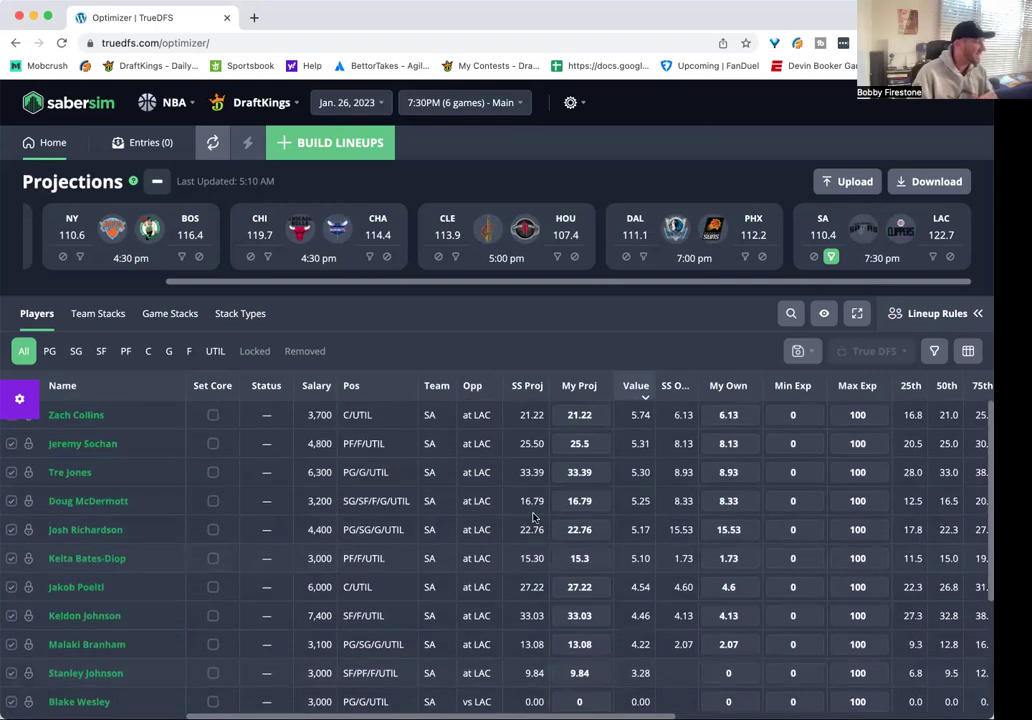
pyautogui.click(832, 260)
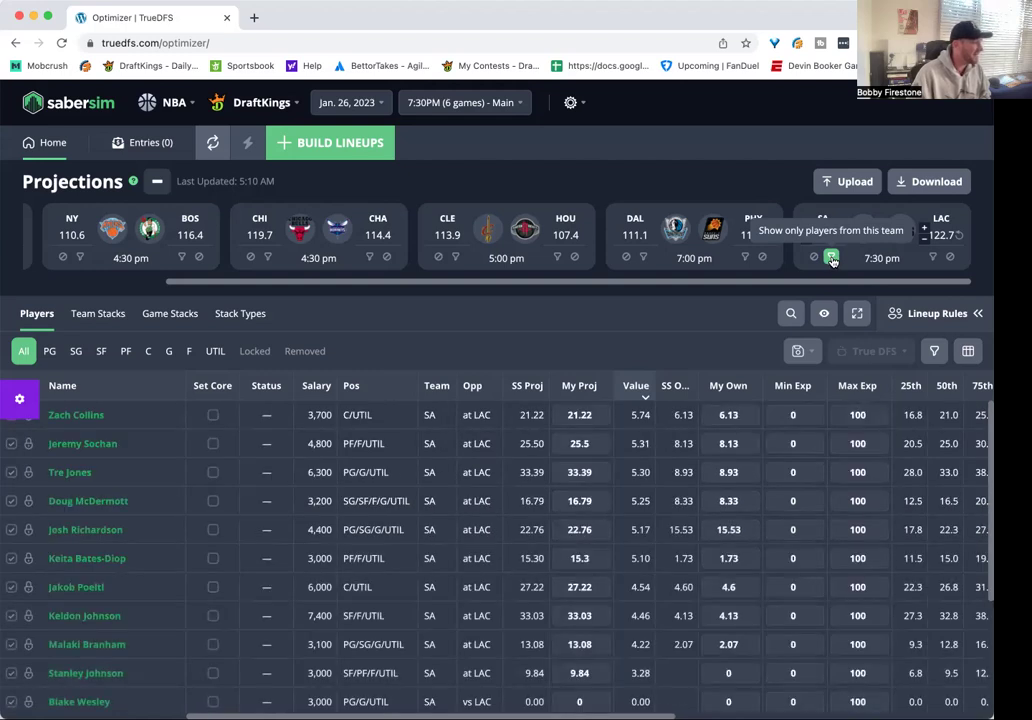
pyautogui.click(832, 260)
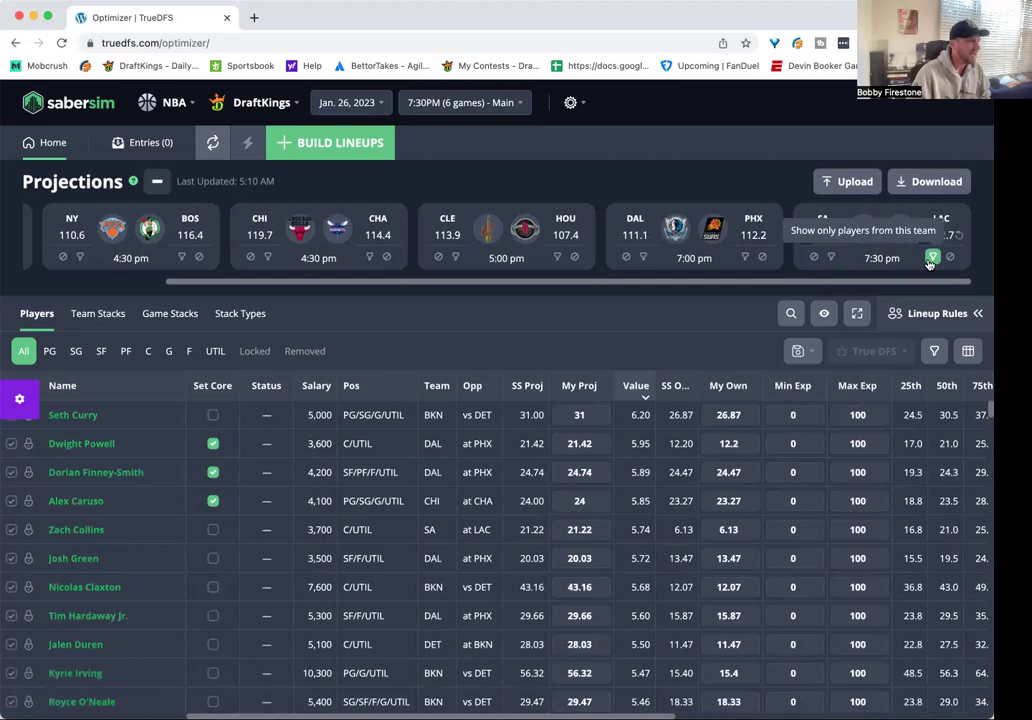
# - Show only the LA Clippers' players to examine their projections, and restore the list of all teams
pyautogui.click(932, 258)
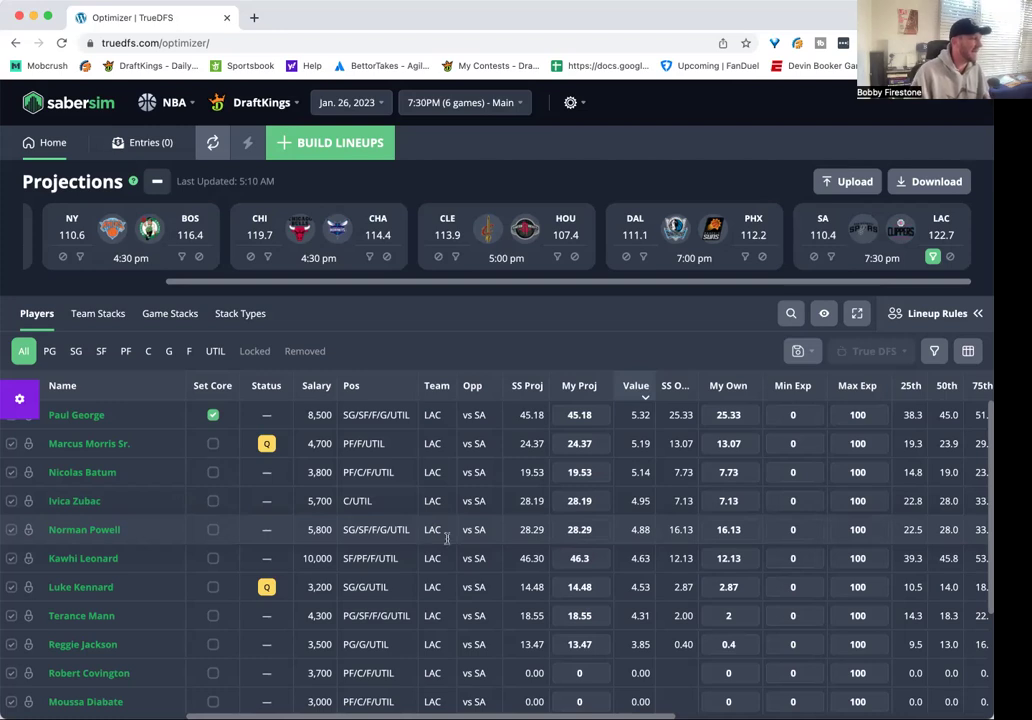
pyautogui.click(932, 257)
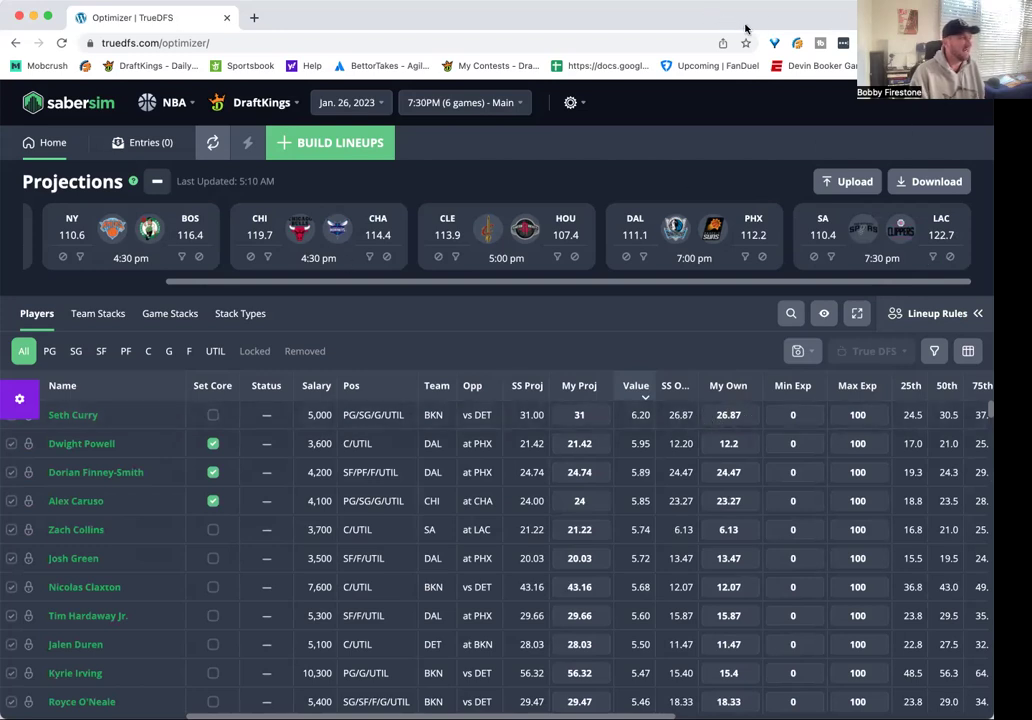
pyautogui.moveTo(745, 29); pyautogui.dragTo(745, 38)
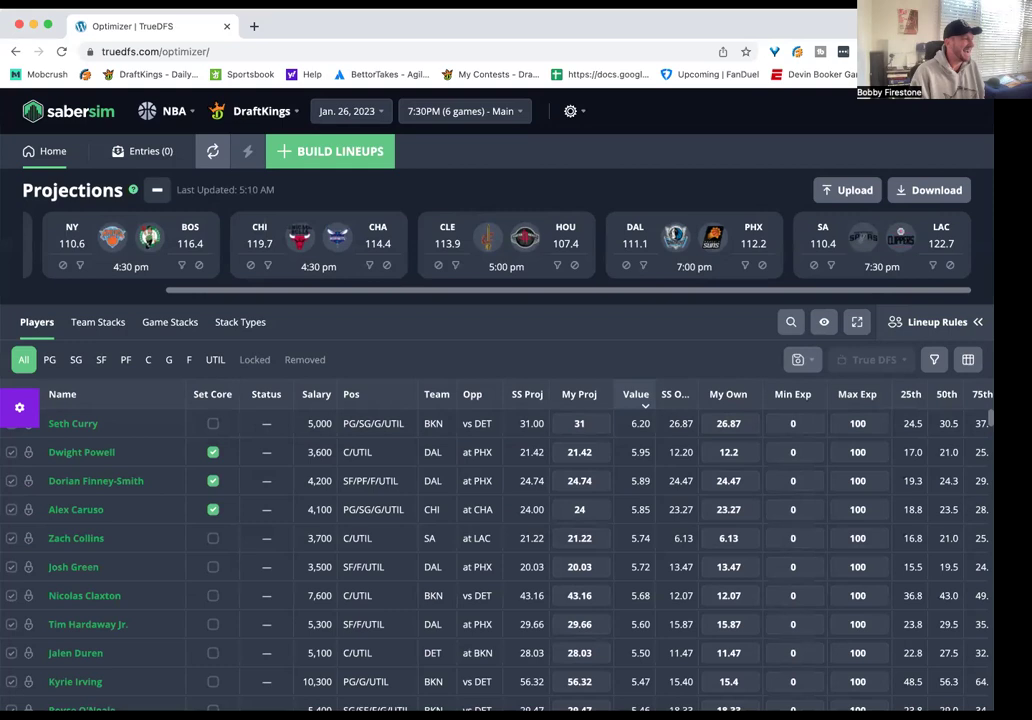